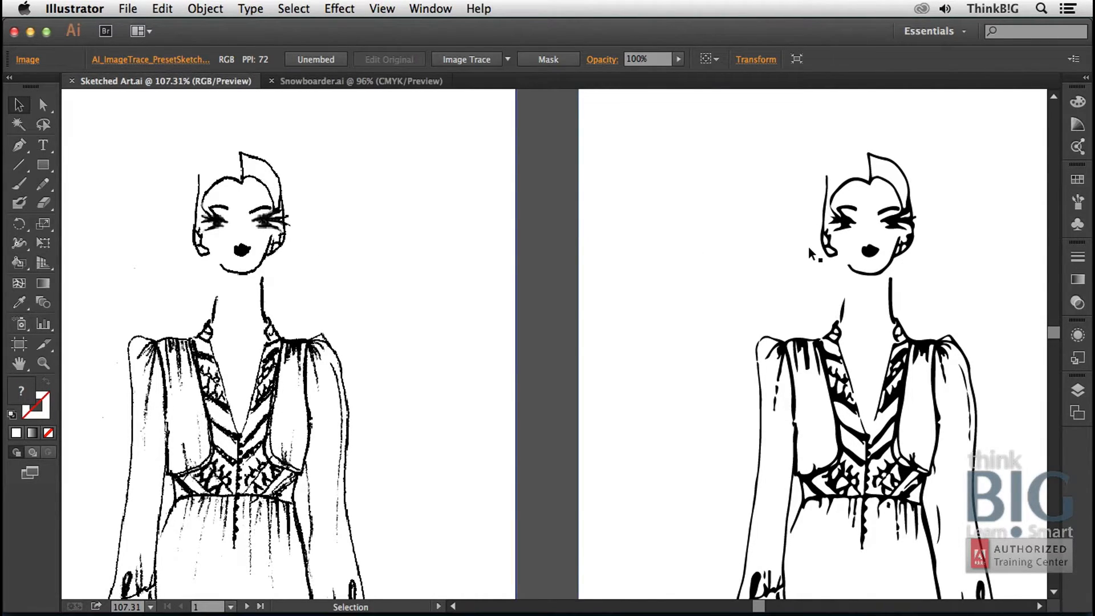
Compare the line quality of the figure's head in the original sketch and in the traced version up close.
left_click(41, 365)
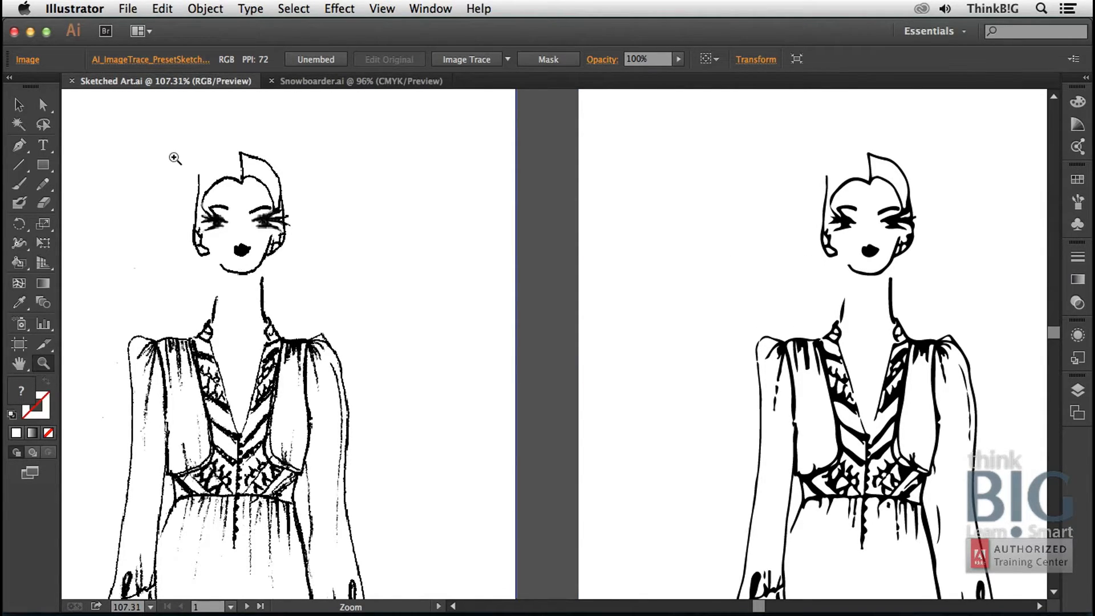
left_click_drag(171, 138, 314, 298)
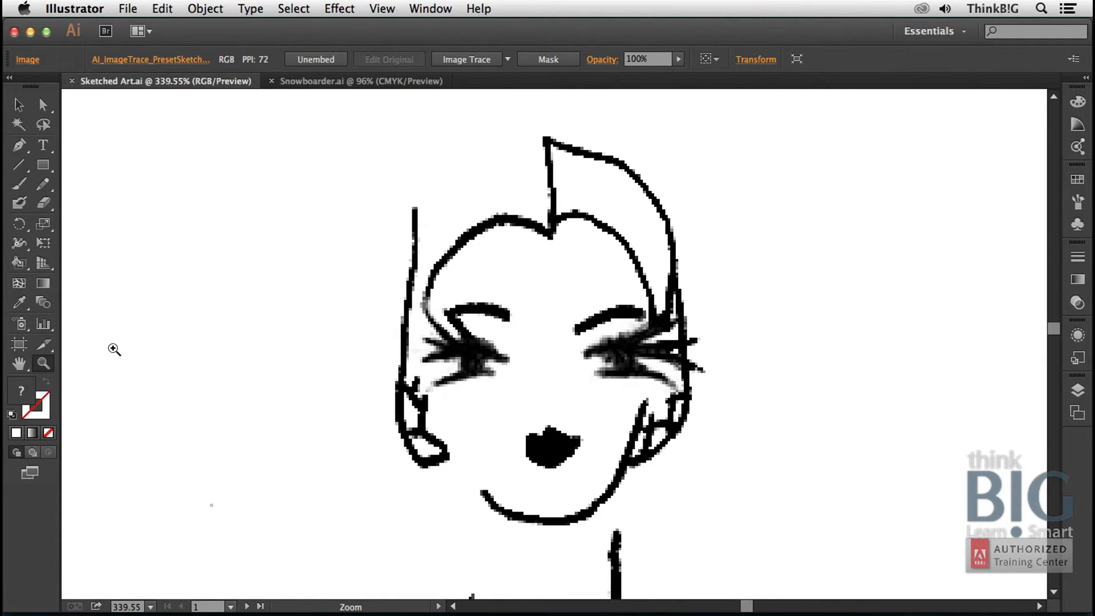
double_click(19, 364)
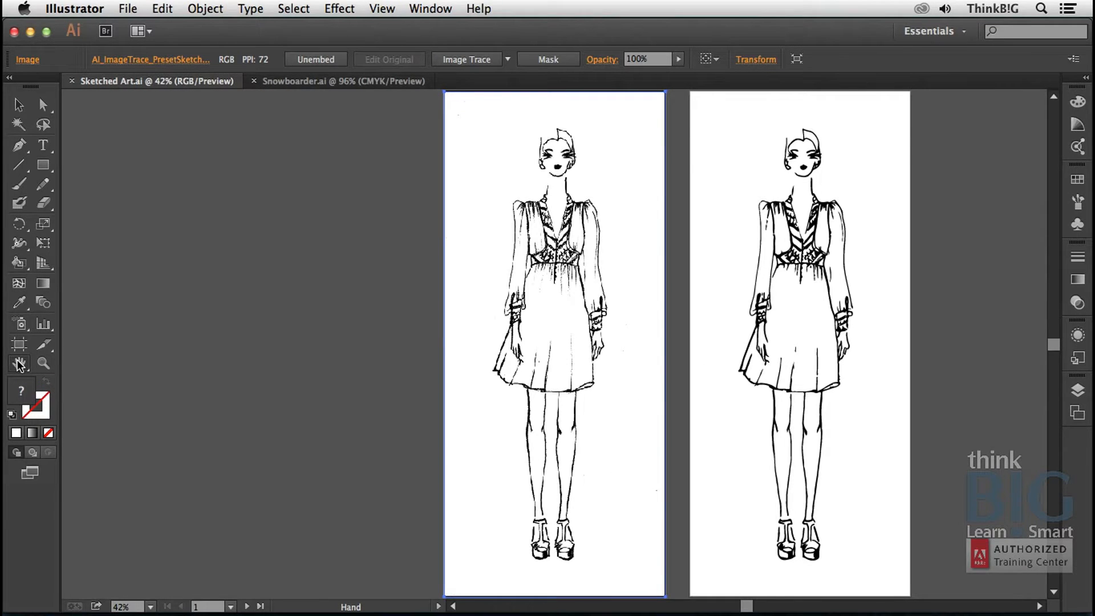
key("z")
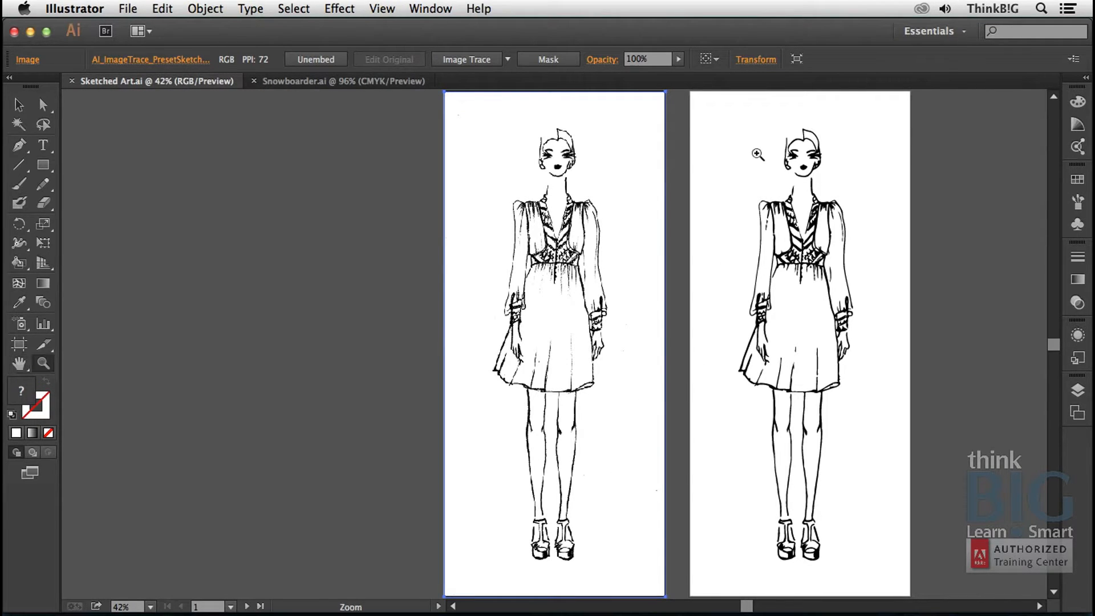
left_click_drag(765, 119, 835, 197)
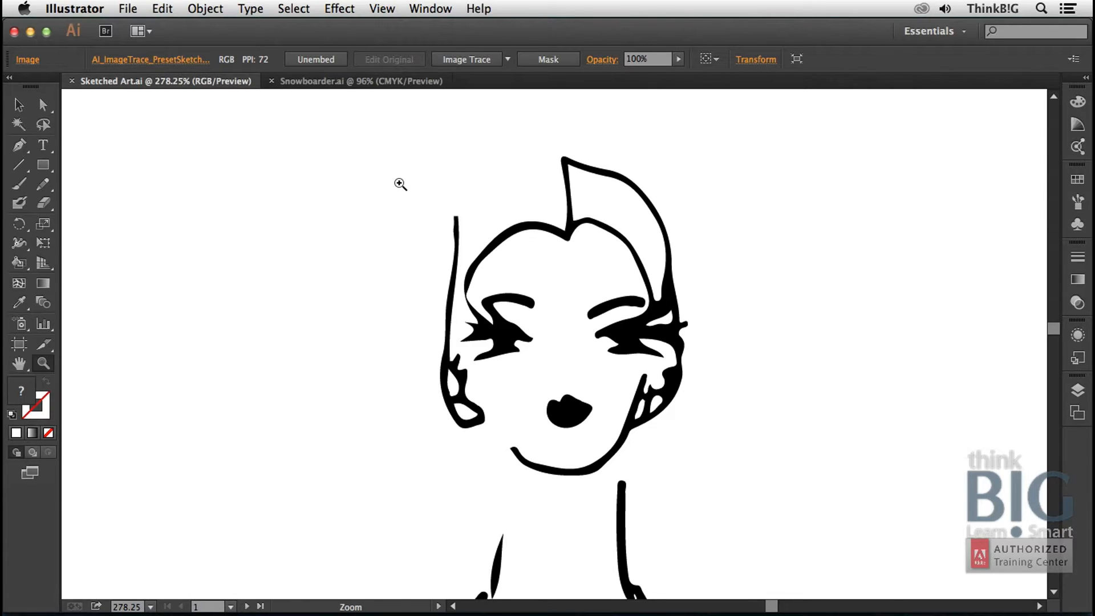
double_click(19, 363)
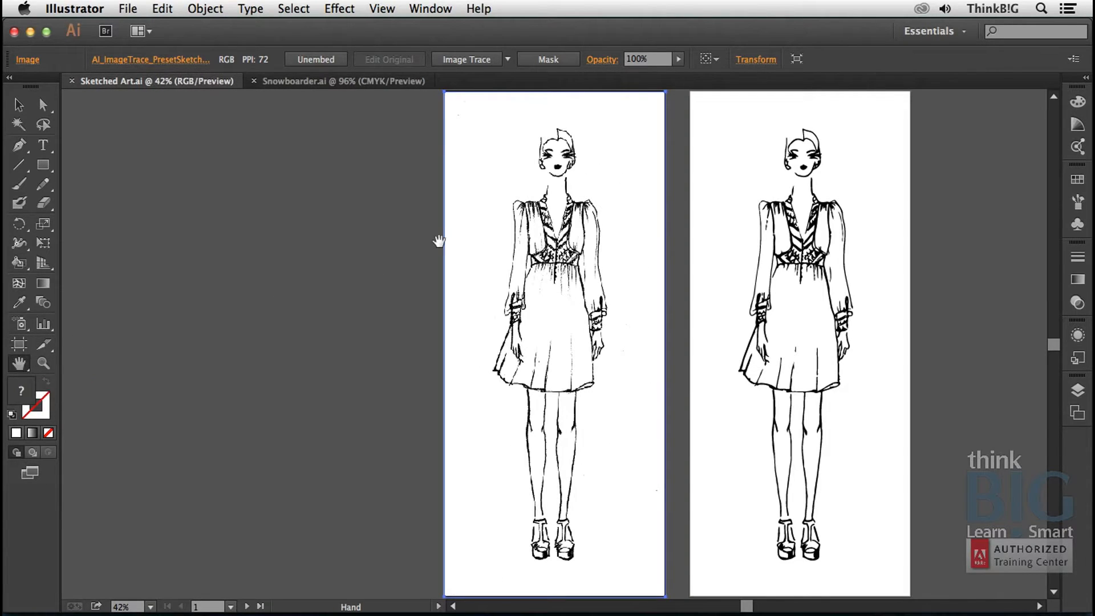
key("z")
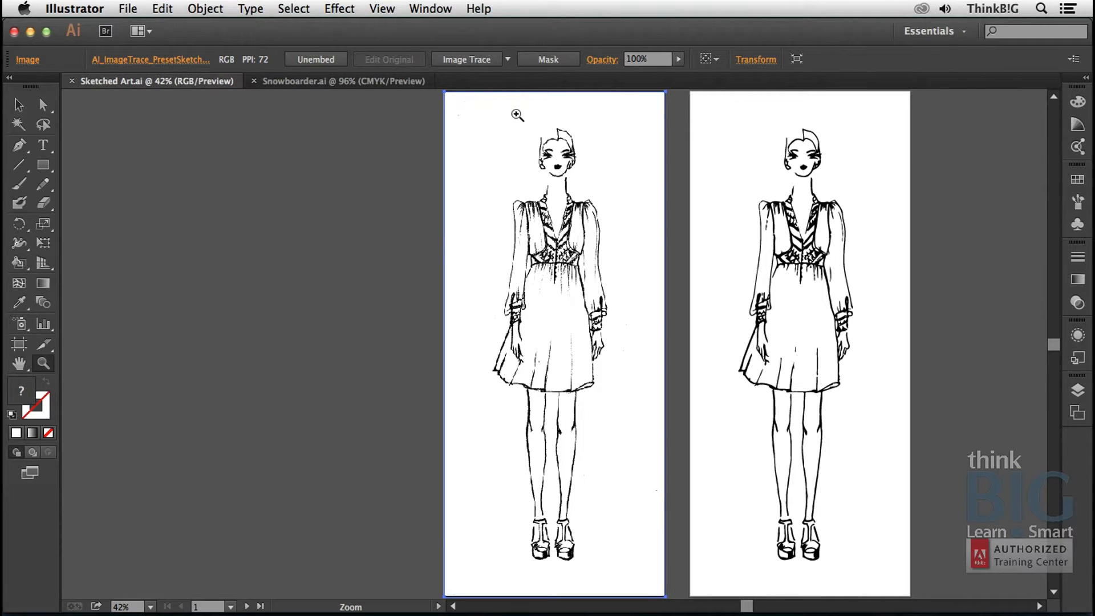
left_click_drag(512, 112, 850, 223)
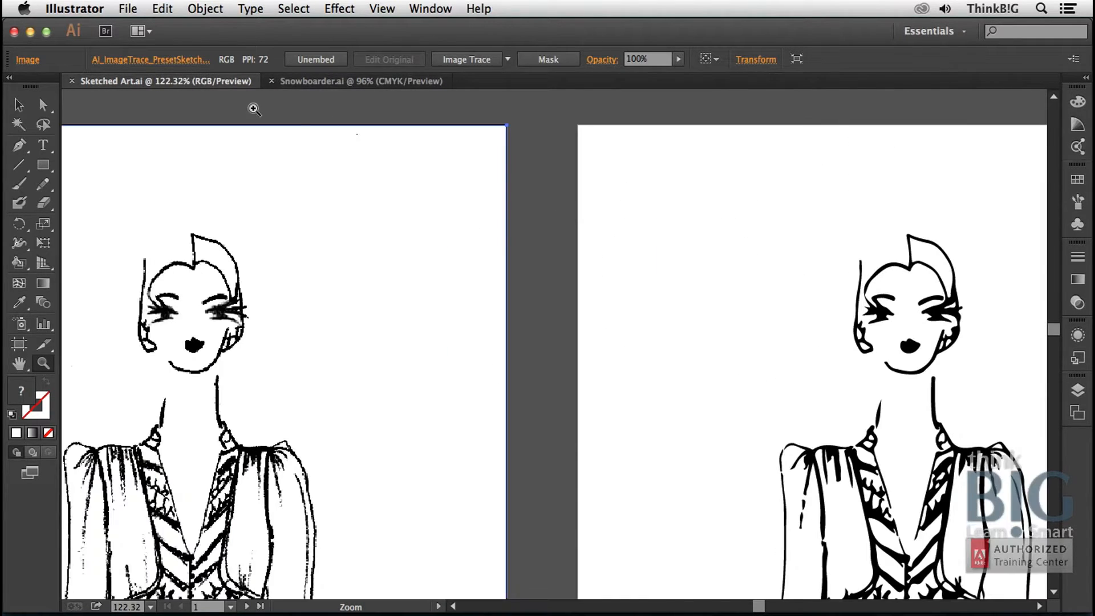
Trace the original fashion sketch on the first artboard with the Sketched Art preset.
left_click(18, 105)
key("space")
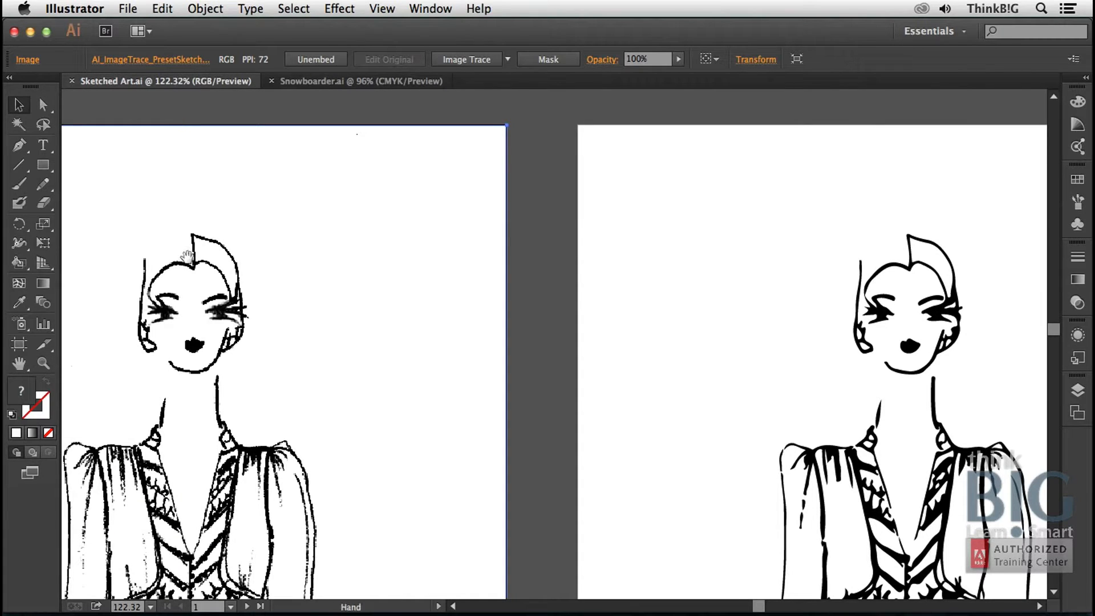
left_click_drag(183, 258, 308, 181)
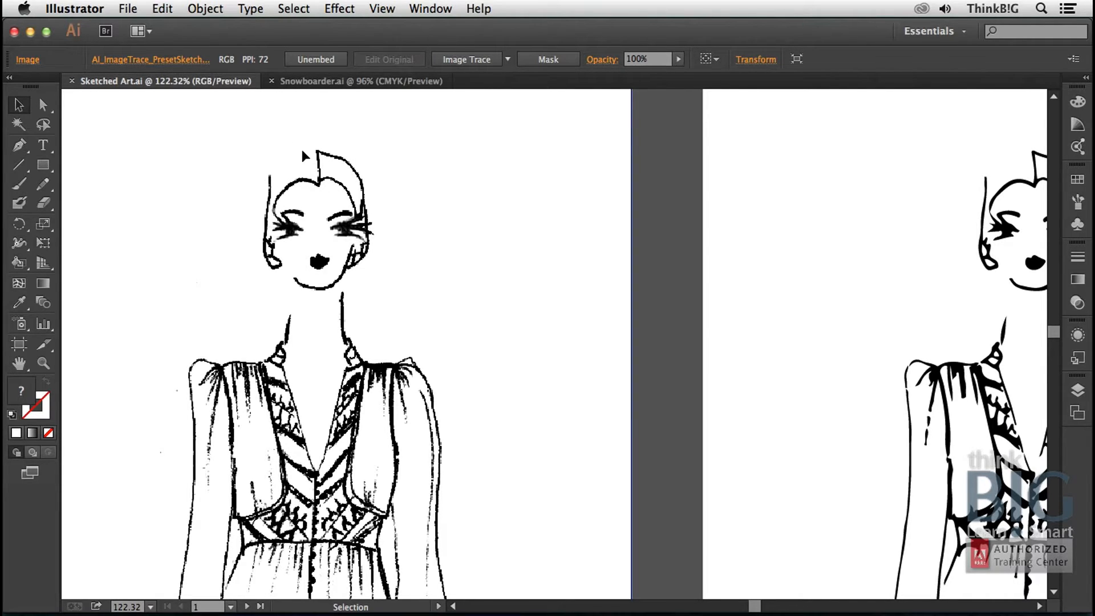
left_click(14, 113)
left_click(508, 60)
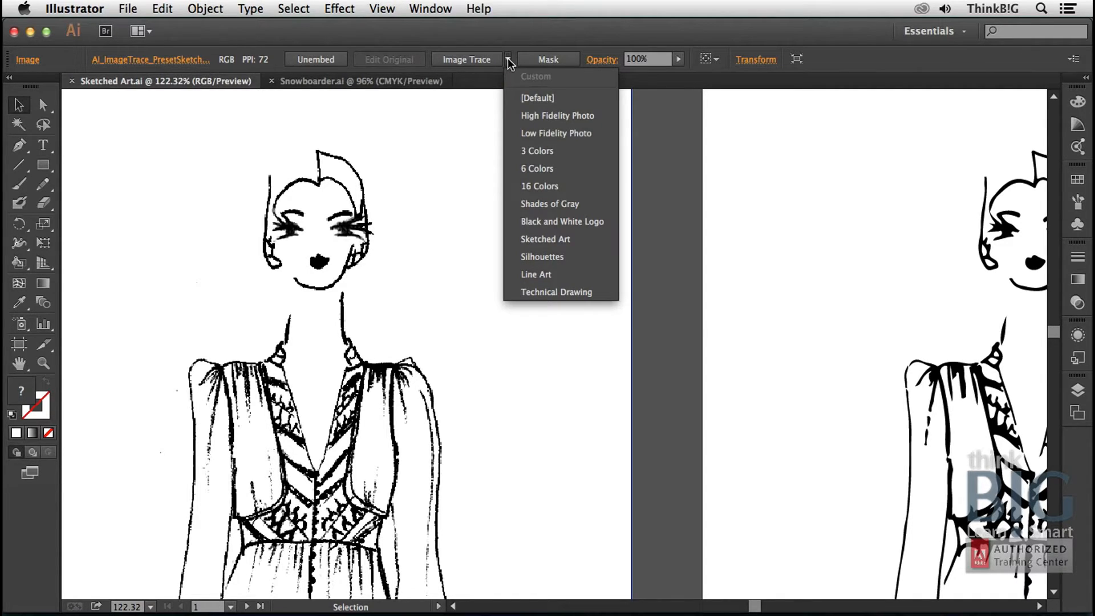
left_click(580, 240)
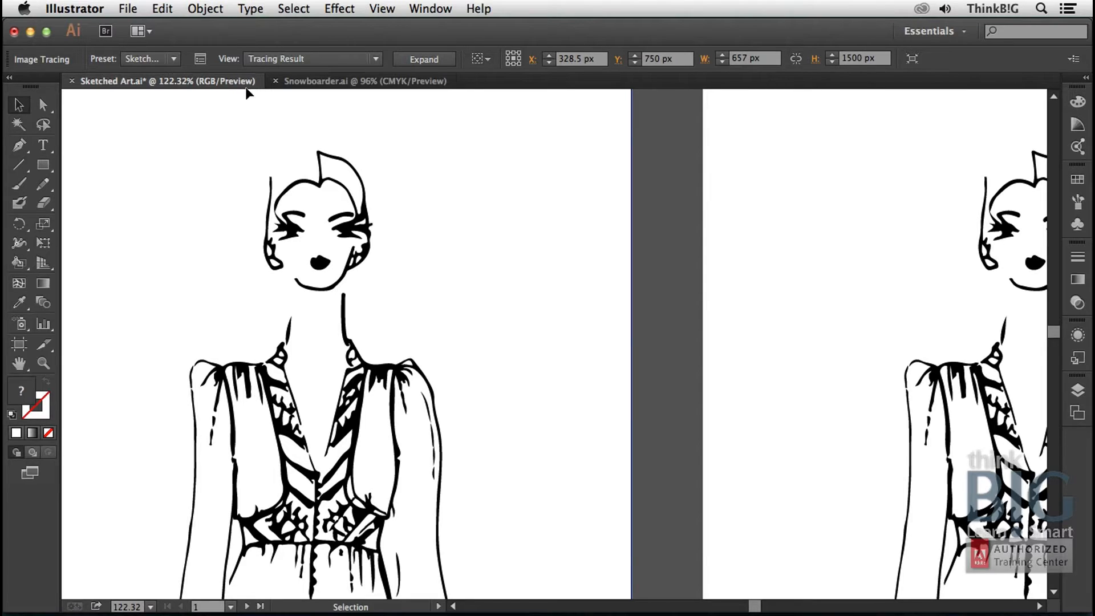
Open the Image Trace settings beside the fashion sketch and compare the tracing result with the source image.
left_click(203, 61)
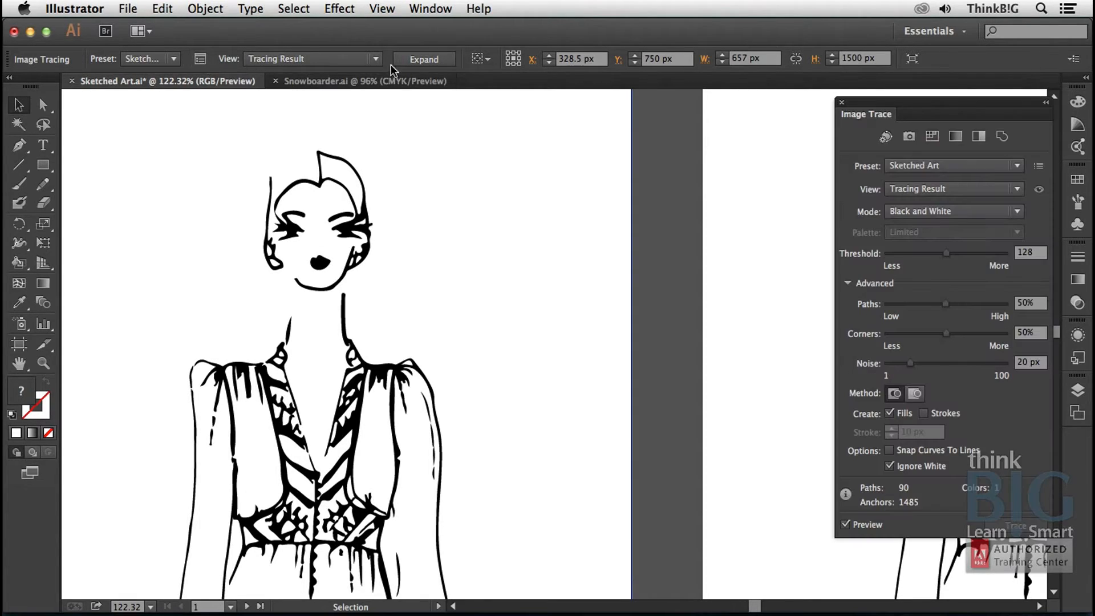
mouse_move(861, 101)
left_mouse_down()
mouse_move(549, 129)
mouse_move(547, 97)
mouse_move(539, 110)
left_mouse_up()
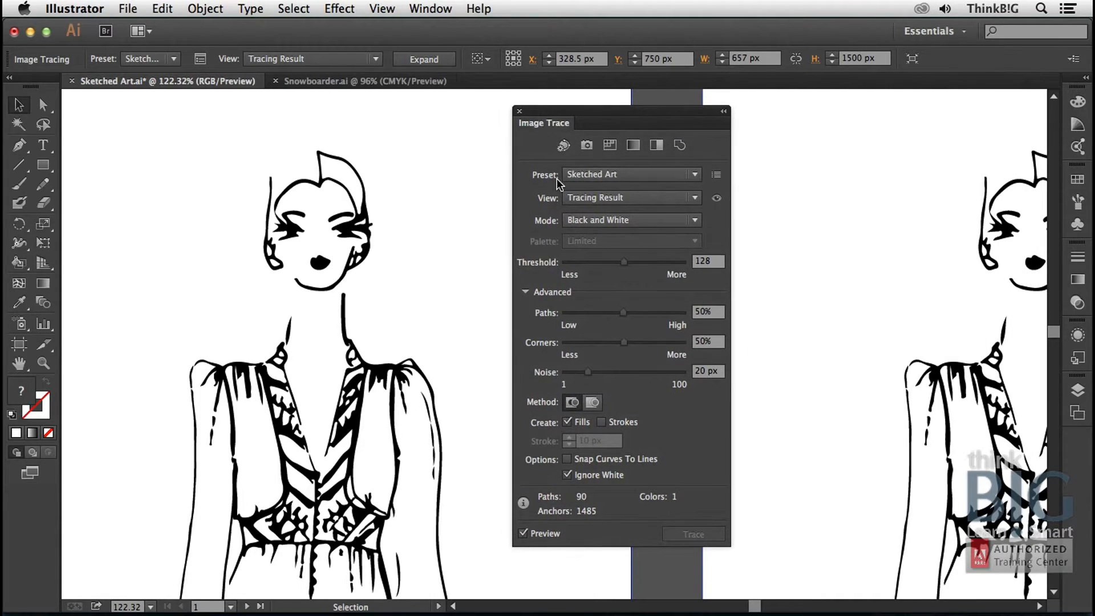
left_click(716, 199)
left_click(717, 199)
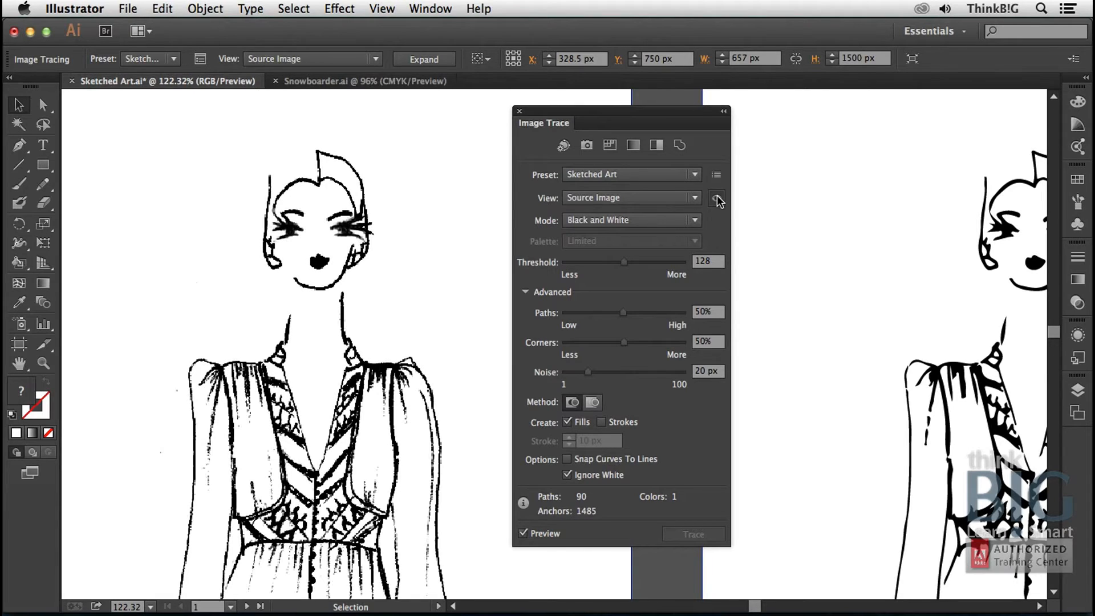
left_click(717, 199)
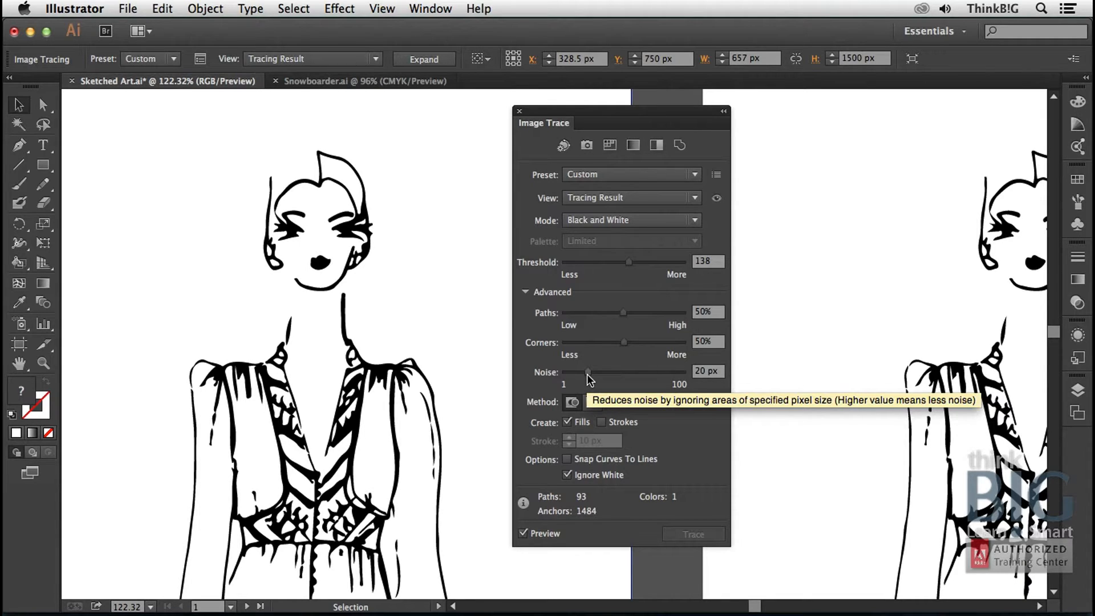
Set the fashion sketch trace's noise to 4 px and compare the tracing result with the source image.
left_click_drag(587, 374, 572, 374)
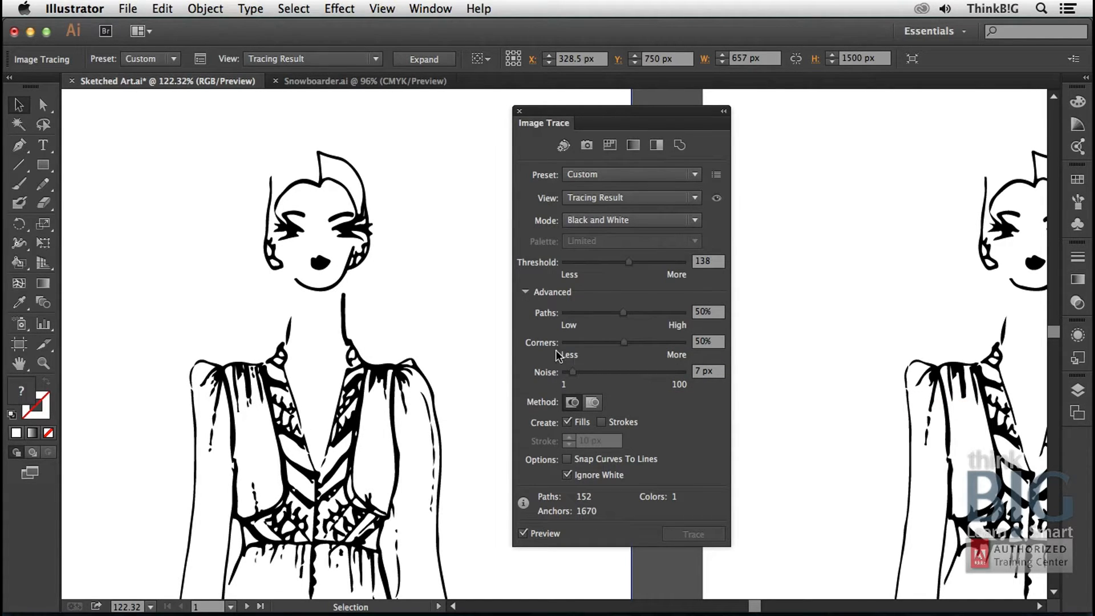
left_click_drag(573, 371, 569, 373)
left_click(713, 199)
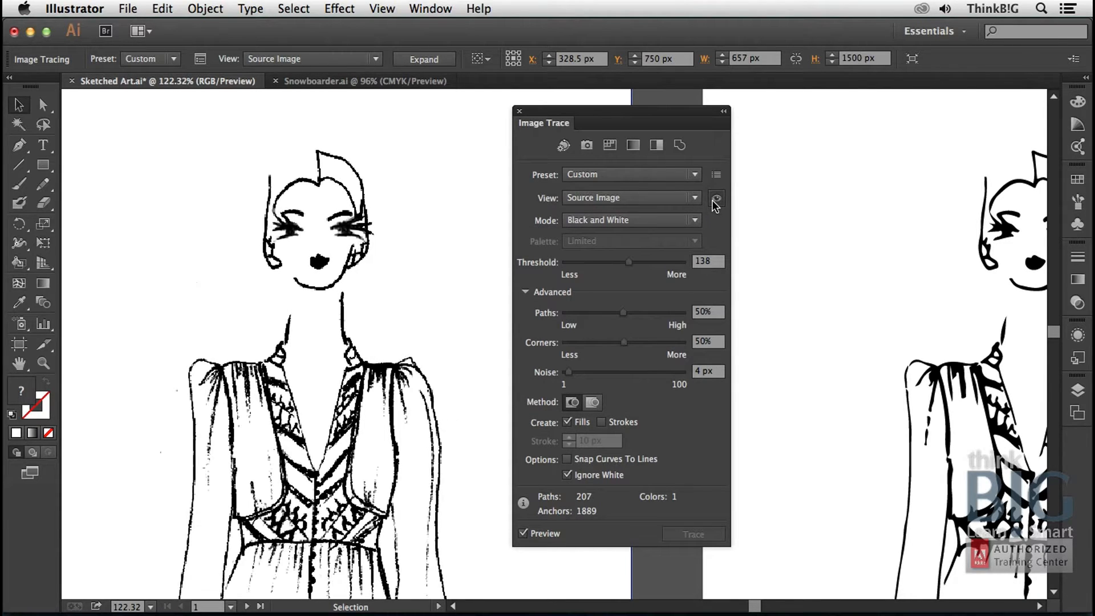
left_click(713, 200)
left_click(715, 200)
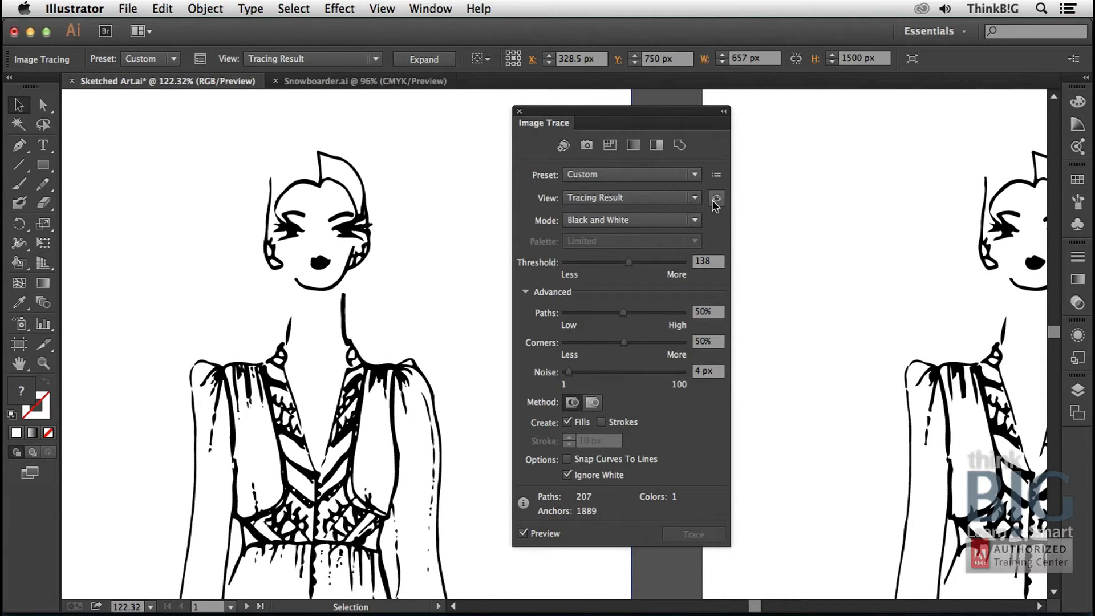
Expand the fashion sketch trace into editable paths, inspect the anchor points of the face outline, and deselect it.
left_click(437, 59)
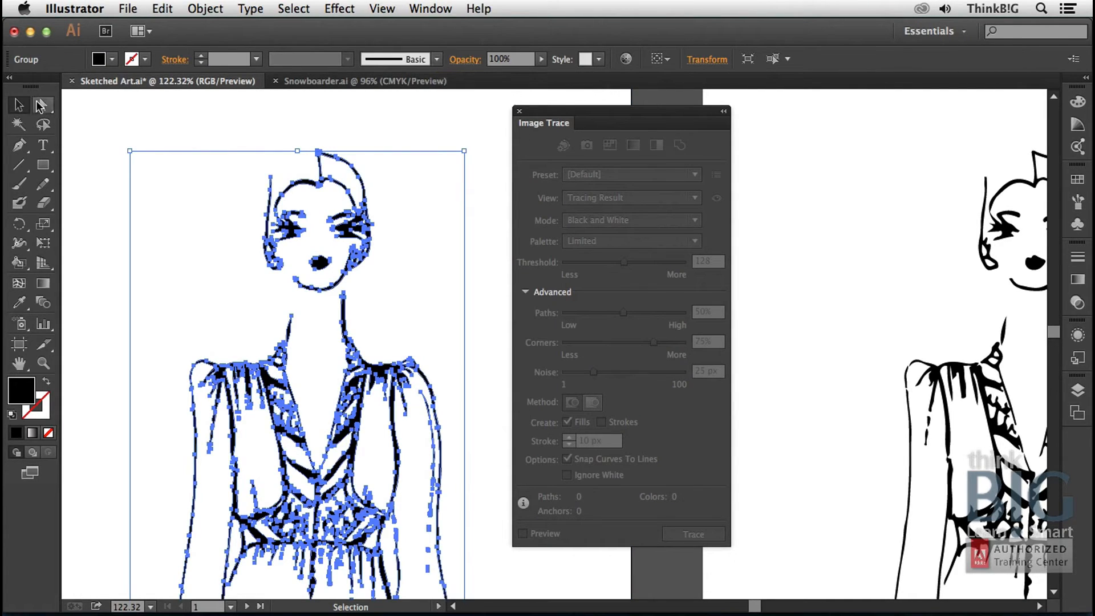
left_click(40, 105)
left_click(183, 134)
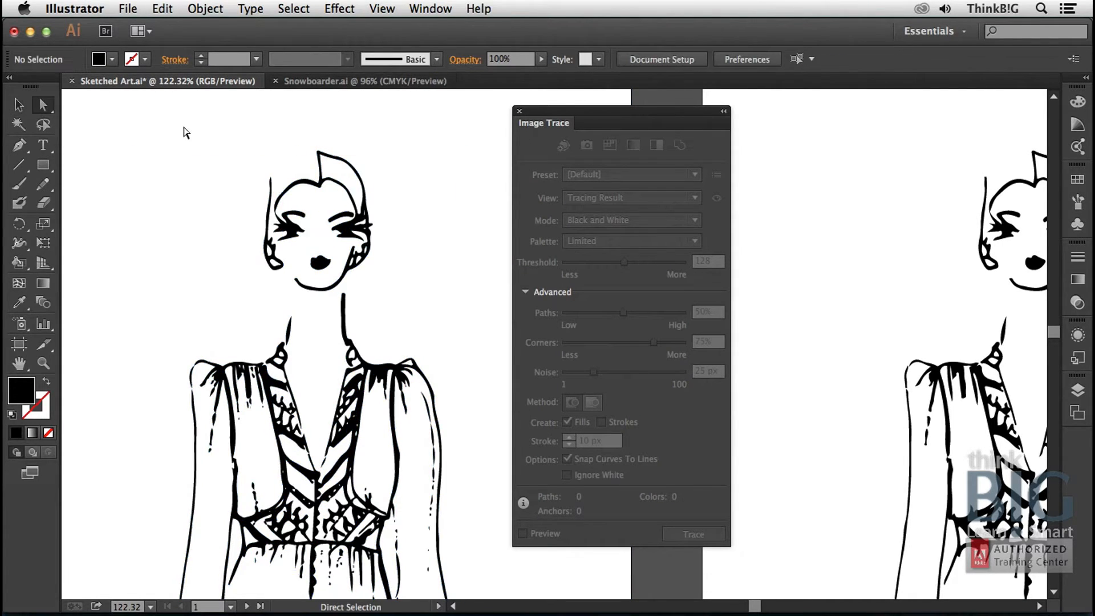
left_click(288, 196)
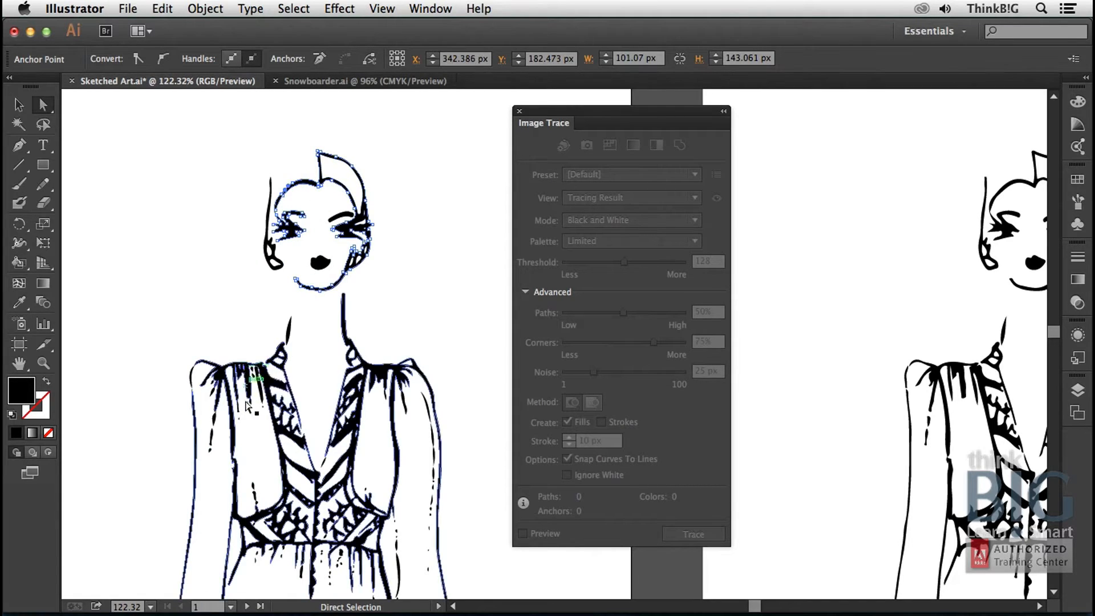
left_click(403, 286)
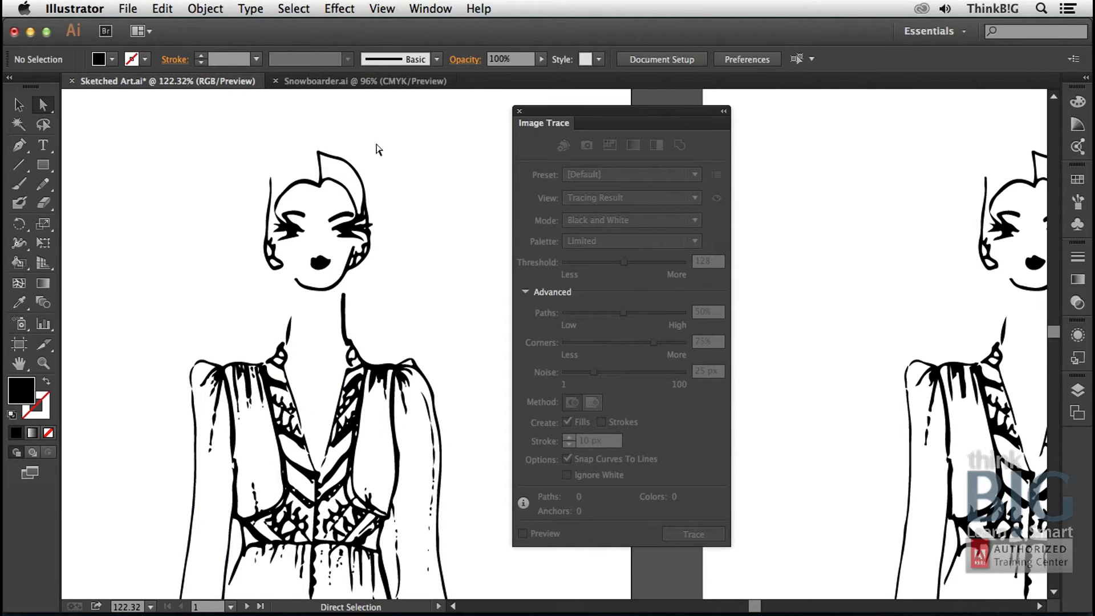
Switch to the Snowboarder.ai document and trace the placed snowboarder line image with the Sketched Art preset.
left_click(338, 81)
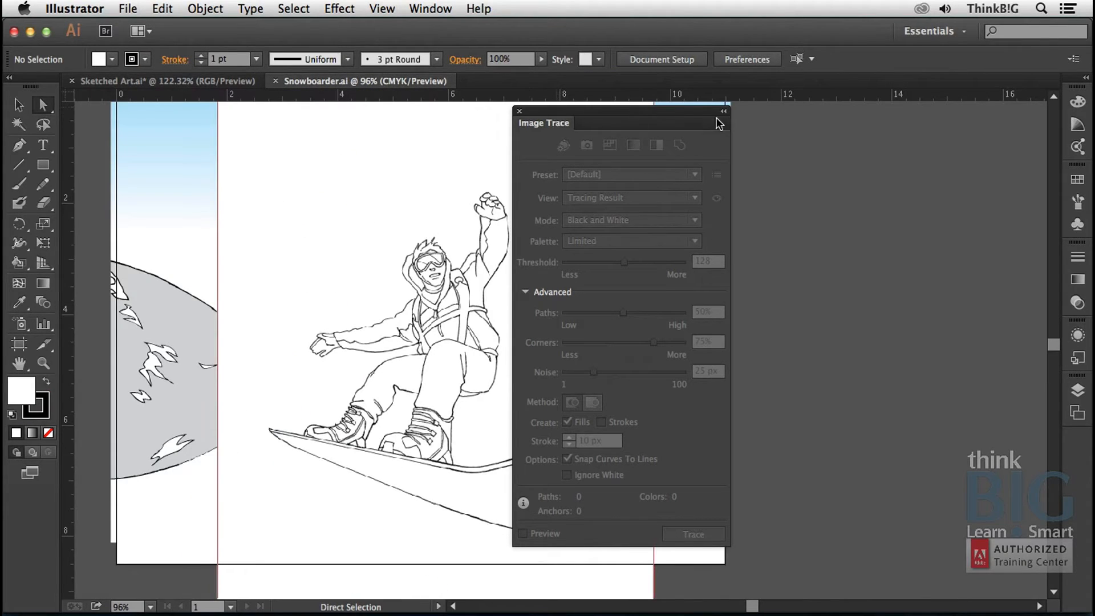
left_click_drag(622, 117, 785, 122)
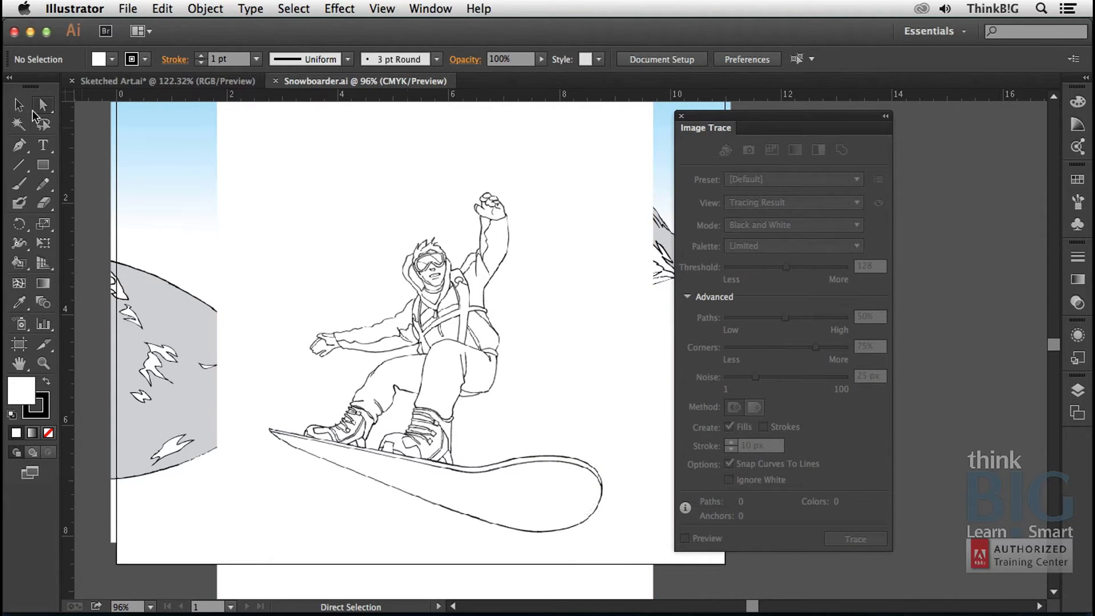
left_click(17, 108)
left_click(379, 269)
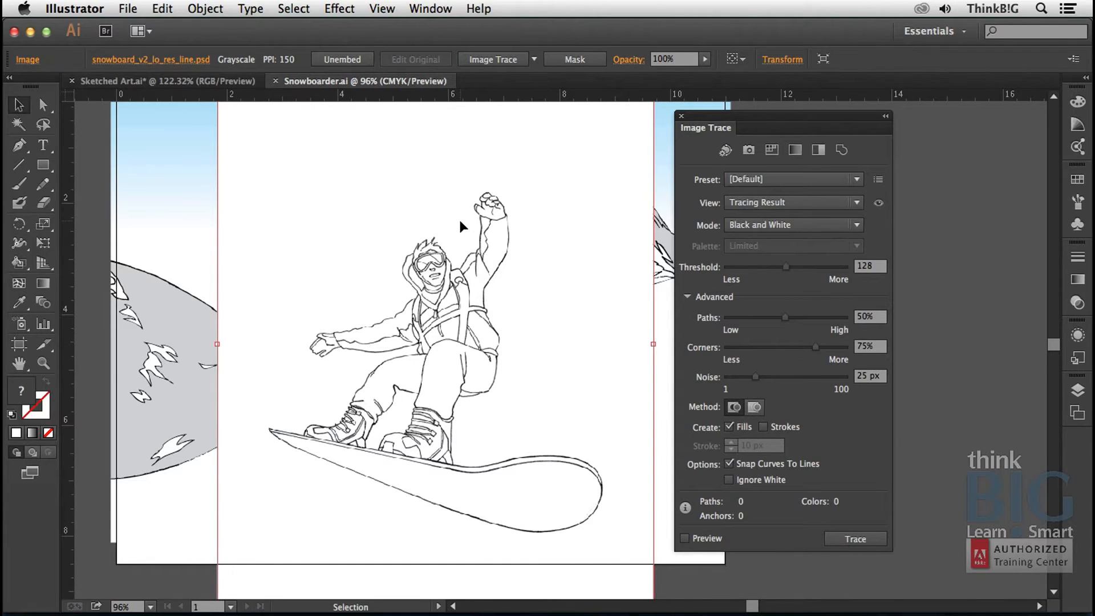
left_click(534, 60)
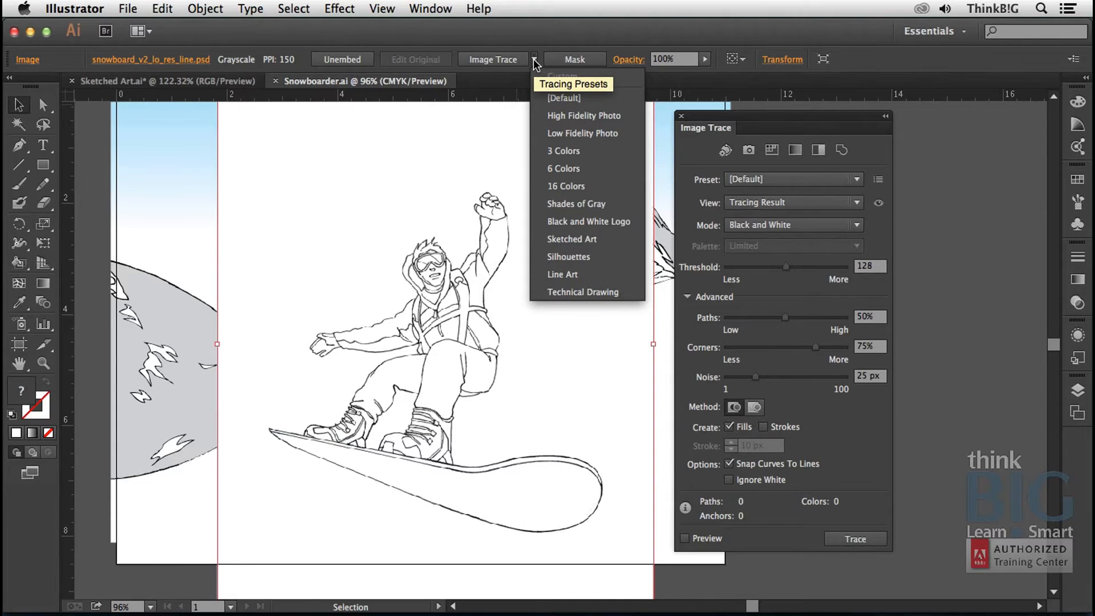
left_click(586, 244)
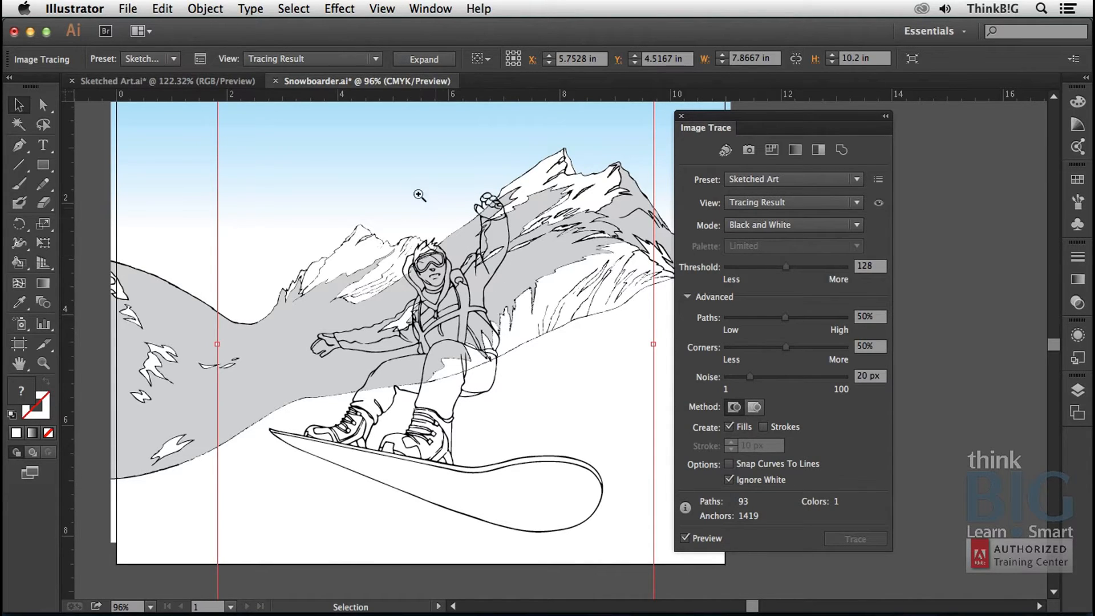
Expand the snowboarder tracing into editable paths.
key("z")
left_click_drag(370, 194, 525, 334)
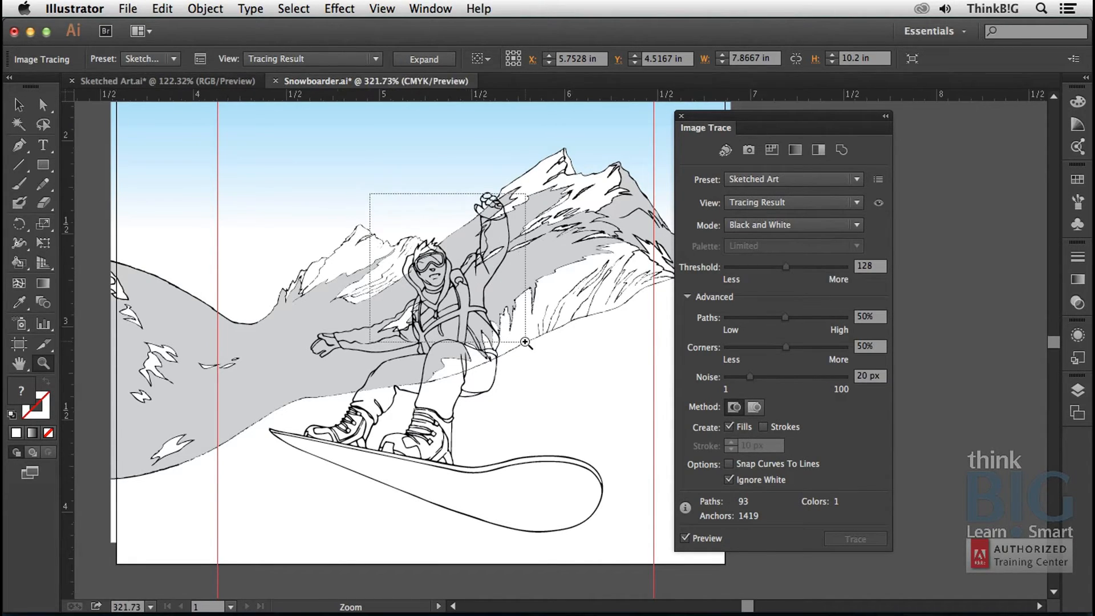
key("v")
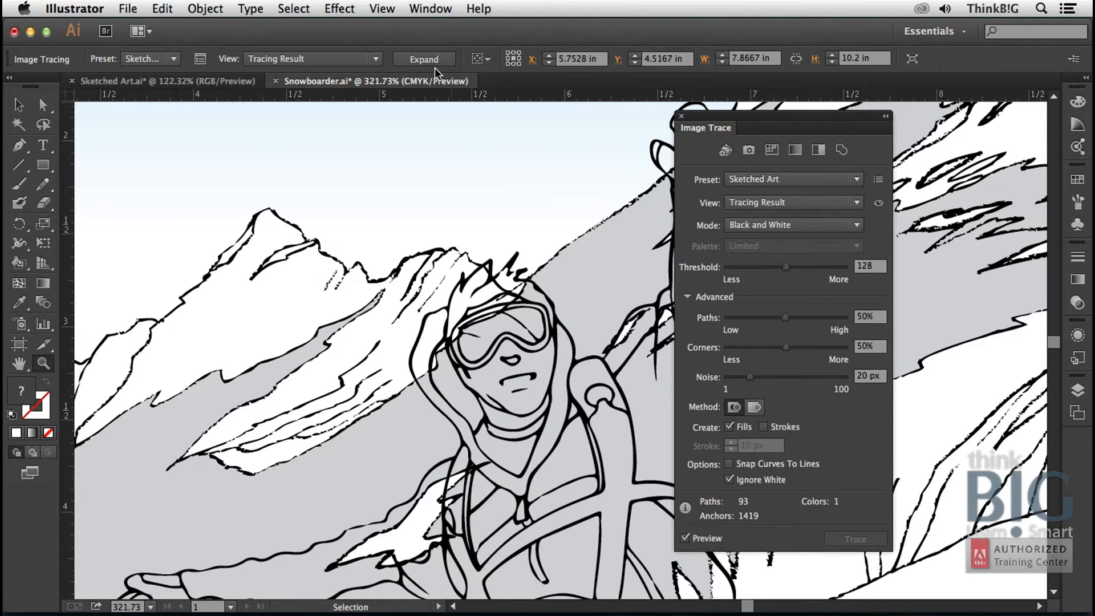
left_click(433, 61)
Turn the snowboarder's paths into a Live Paint group, filling the edge of the hood with black.
key("z")
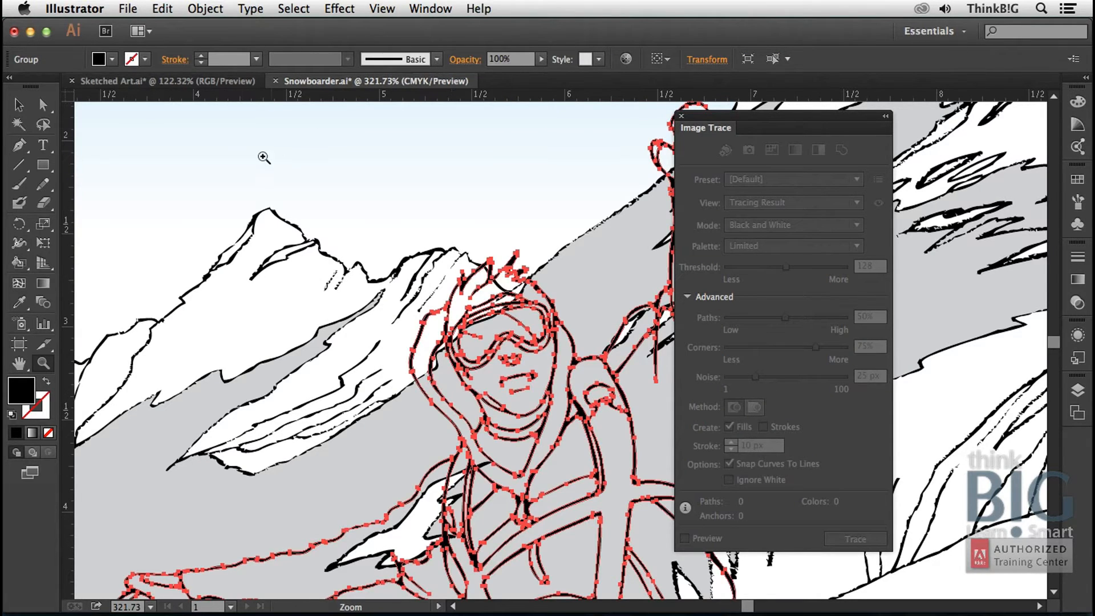
left_click(21, 267)
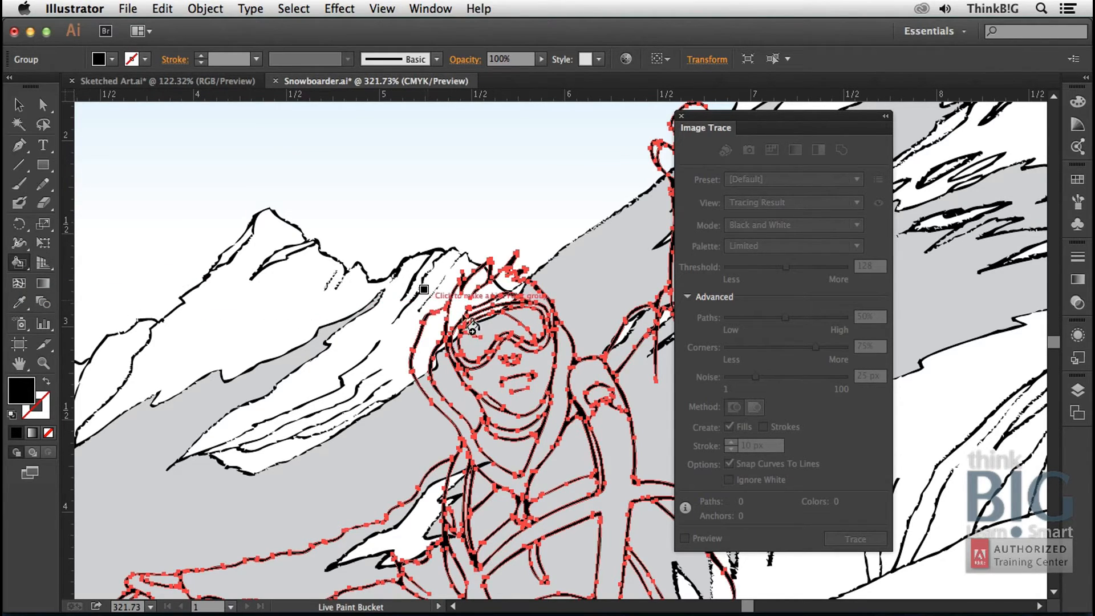
left_click(434, 338)
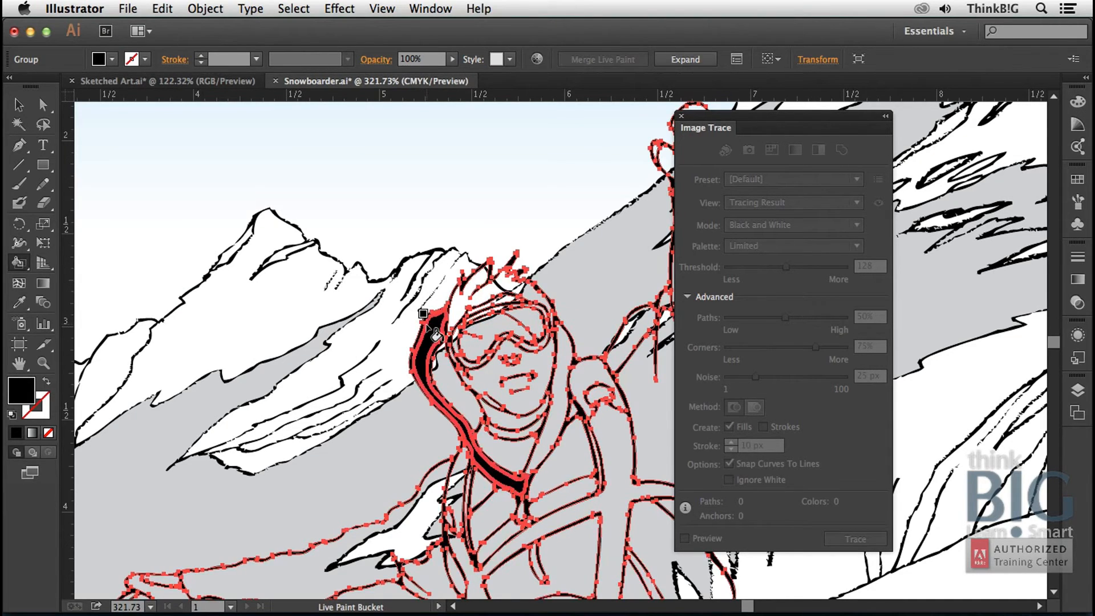
Show the swatches, close the Image Trace settings, and fill the snowboarder's hair with the light tan swatch.
left_click(1077, 179)
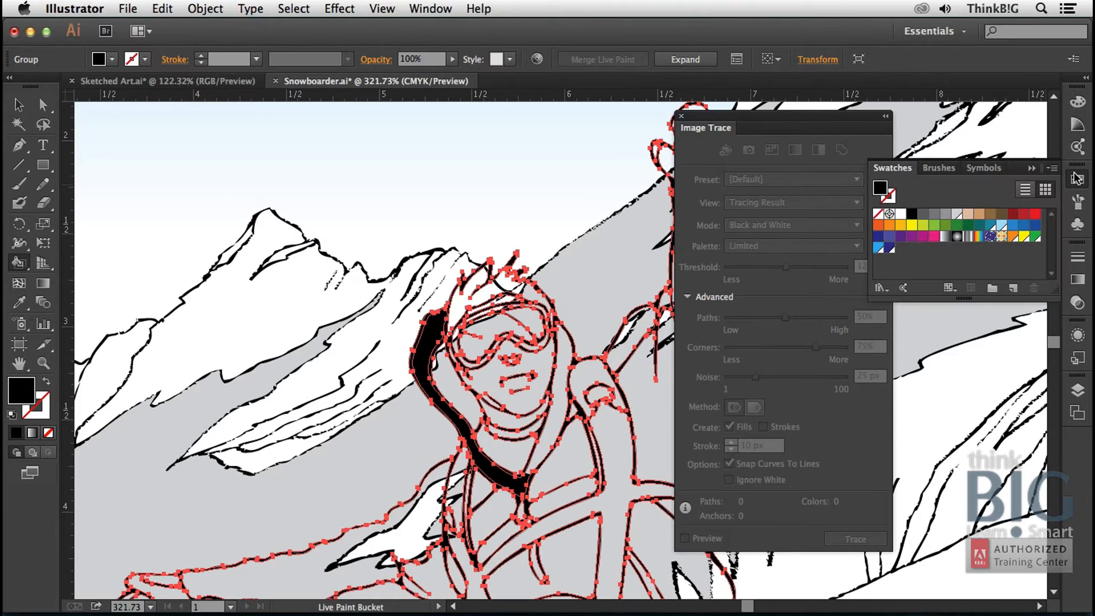
left_click(680, 119)
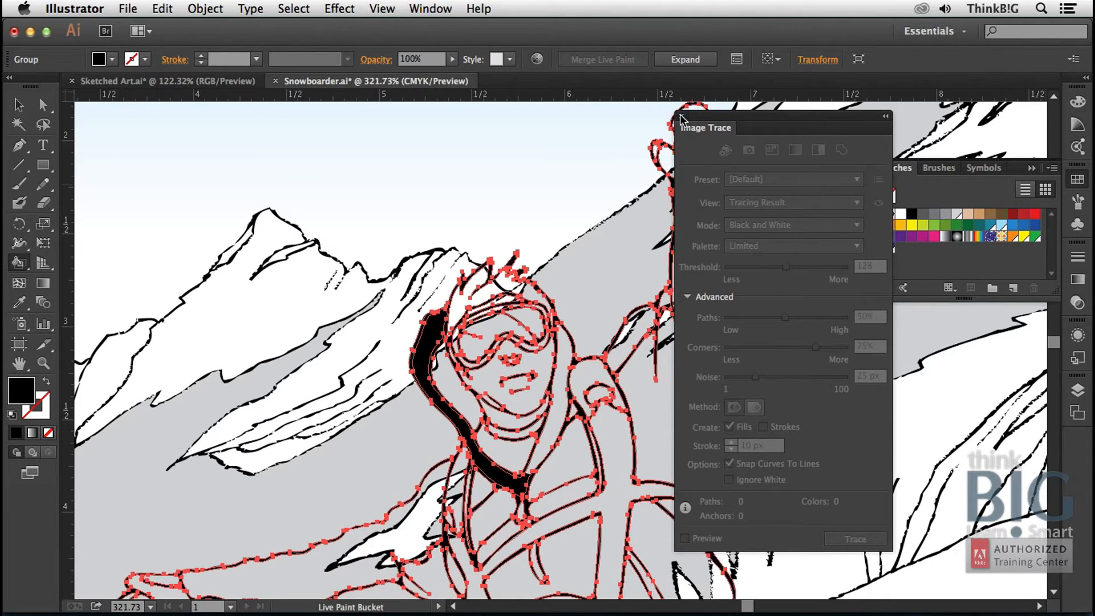
left_click(679, 118)
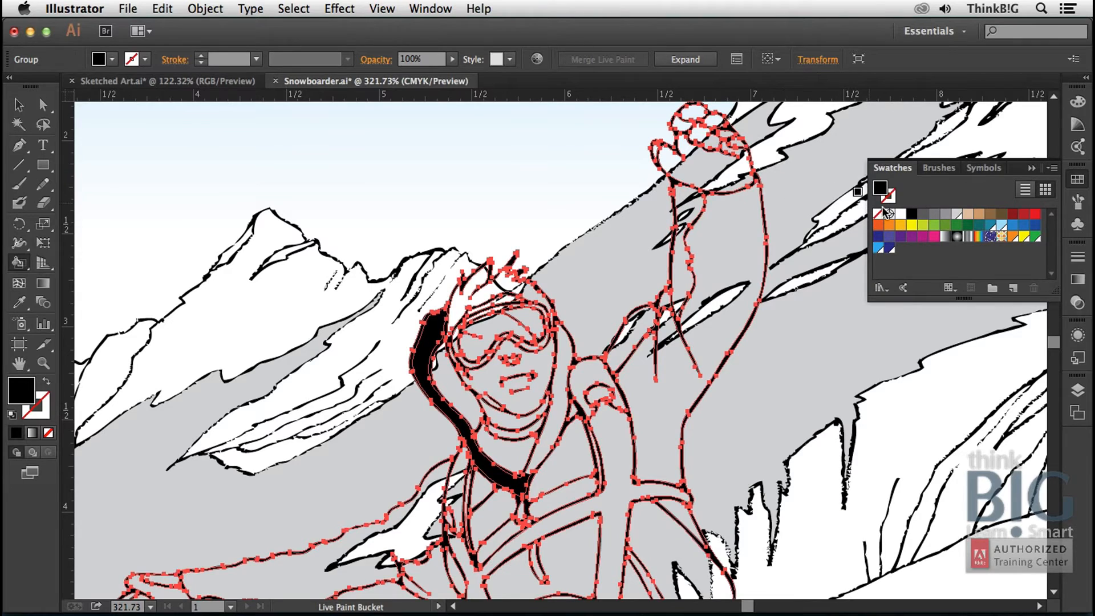
left_click(968, 215)
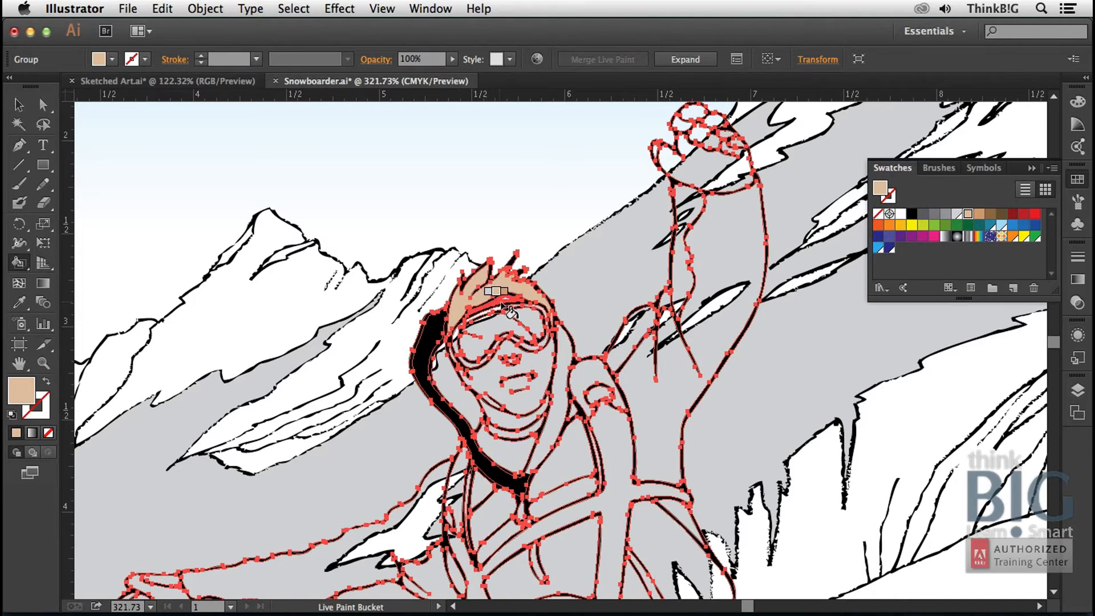
left_click(510, 284)
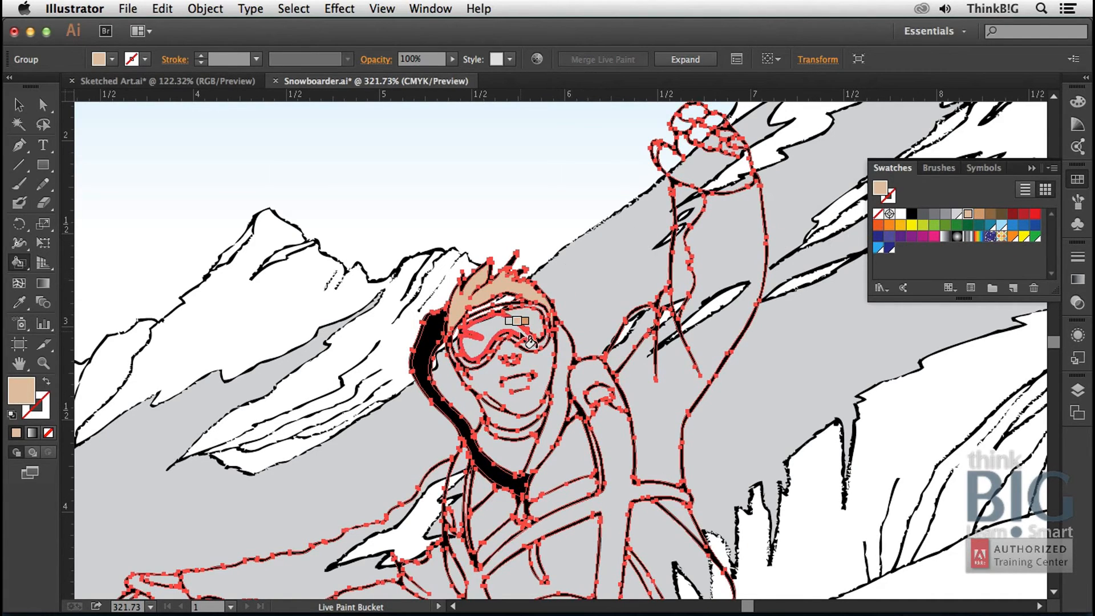
Cycle the Live Paint Bucket to the darker tan swatch and fill the snowboarder's face below the goggles.
key("Right")
key("Right")
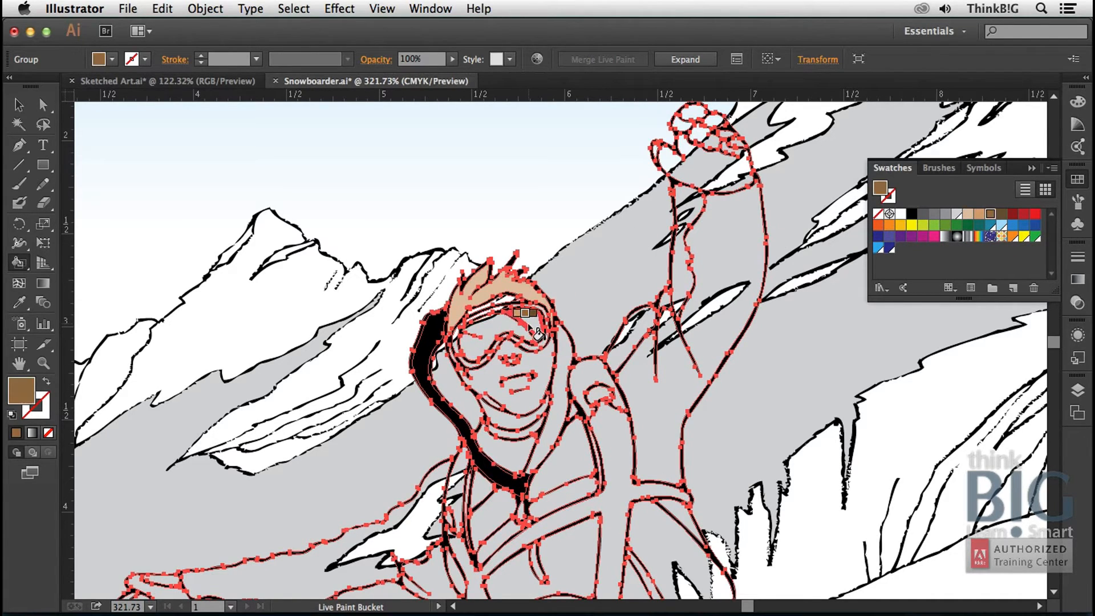
key("Right")
key("Left")
key("Left")
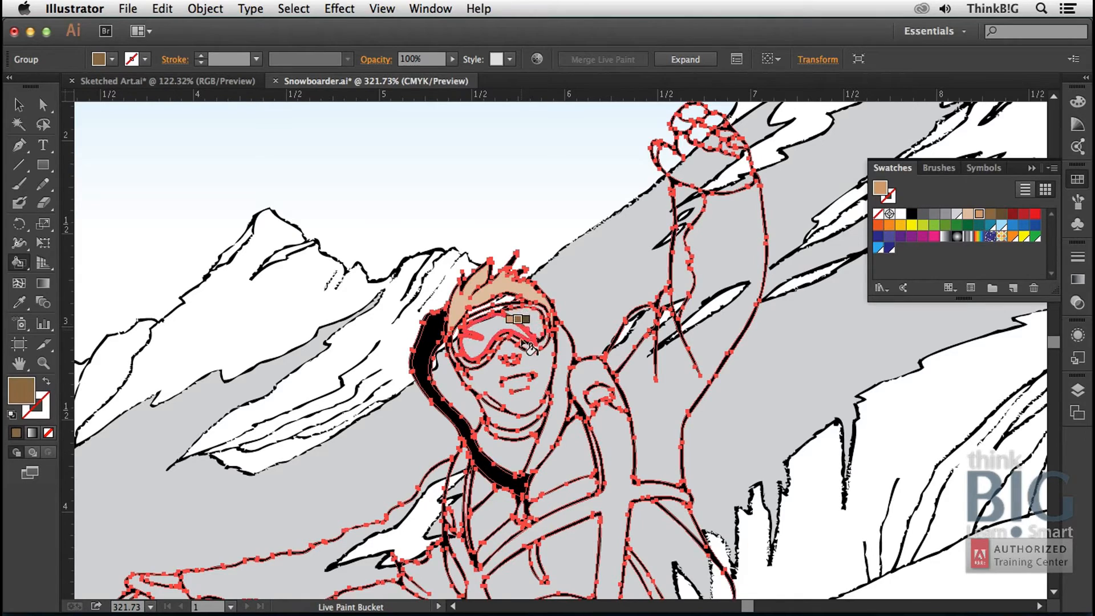
left_click(542, 365)
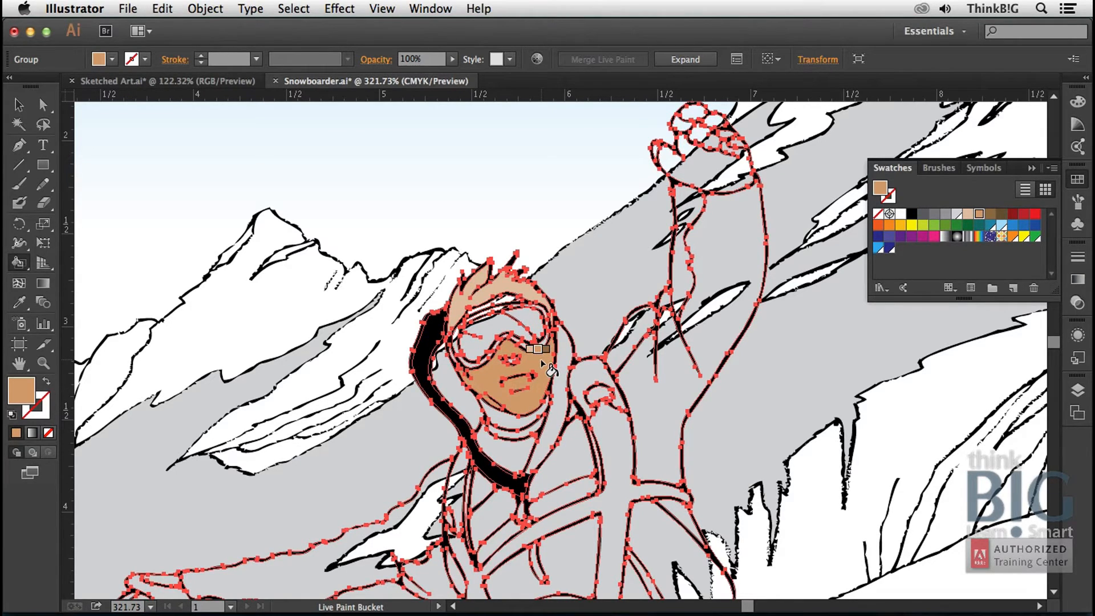
Fill both inner areas of the hood with bright red and the hood's edge with orange.
key("Right")
key("Right")
key("Right")
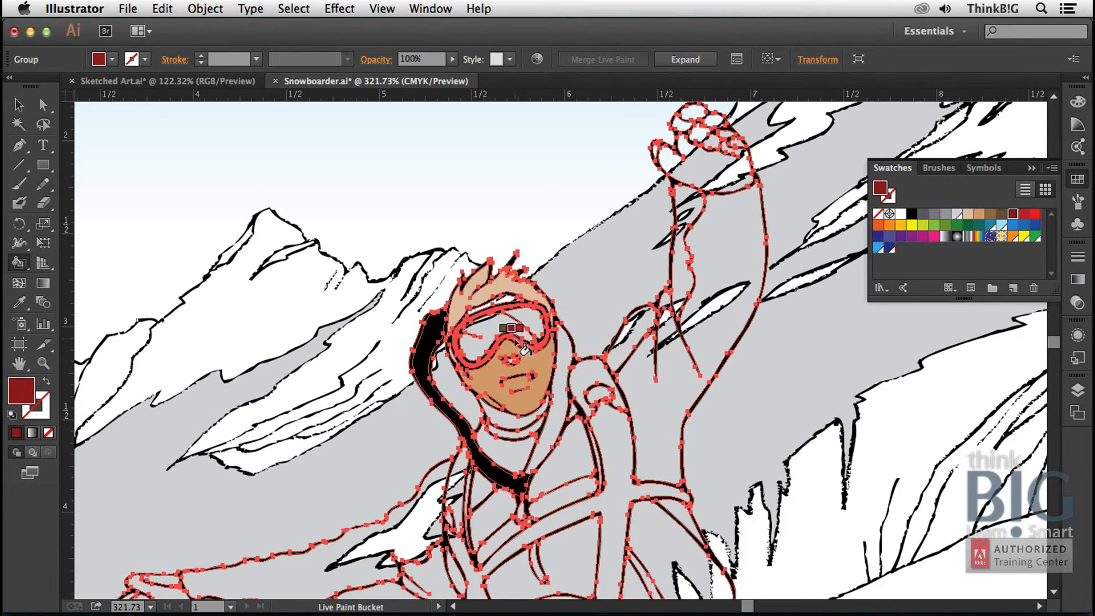
key("Right")
key("Right")
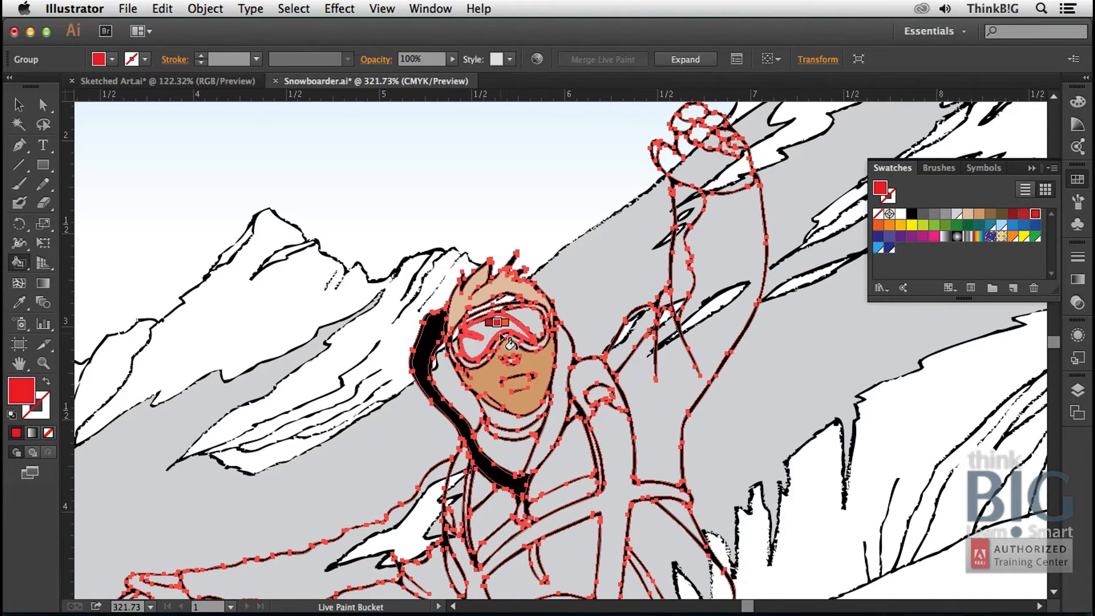
left_click(565, 411)
left_click(457, 409)
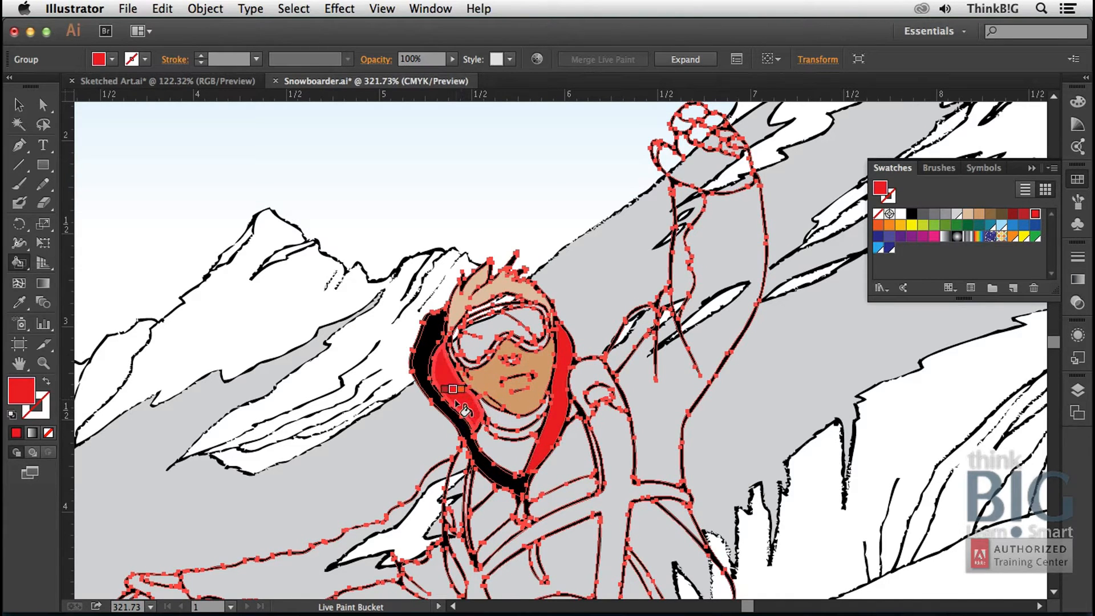
key("Right")
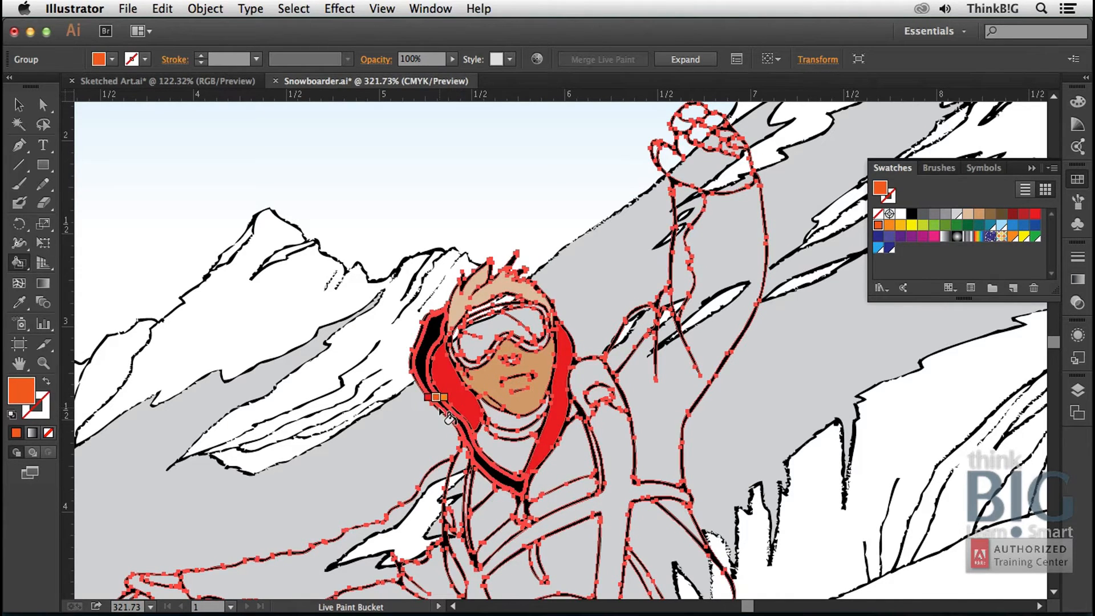
left_click(437, 340)
Cycle the Live Paint Bucket to the light blue swatch and fill the goggle lenses.
key("Right")
key("Right")
key("Right")
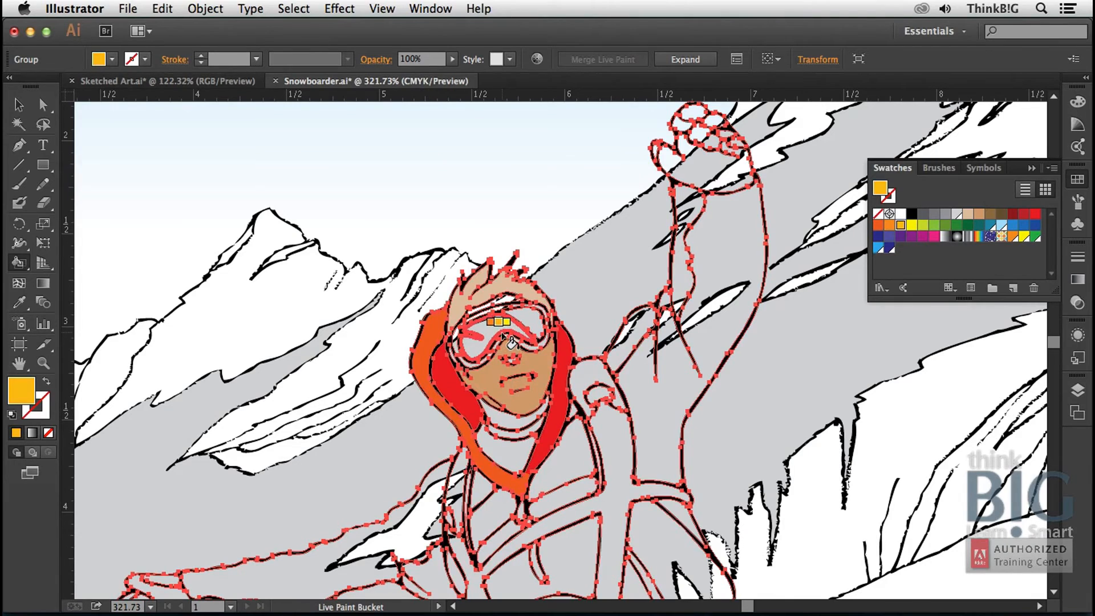
key("Right")
key("Right")
key("Right")
key("Right")
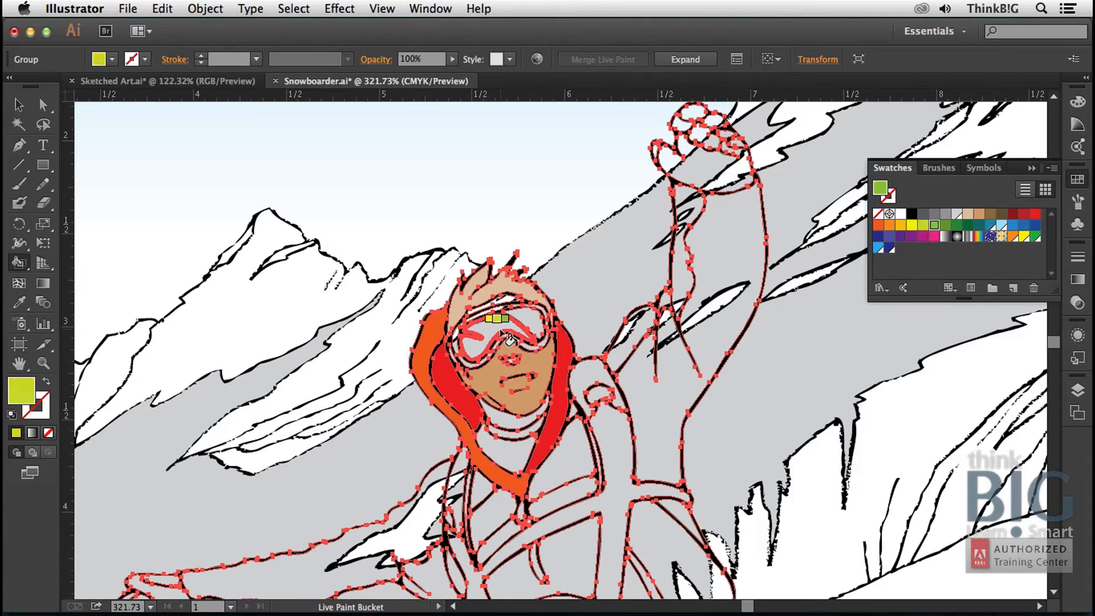
key("Right")
key("Right")
key("Right")
key("Right")
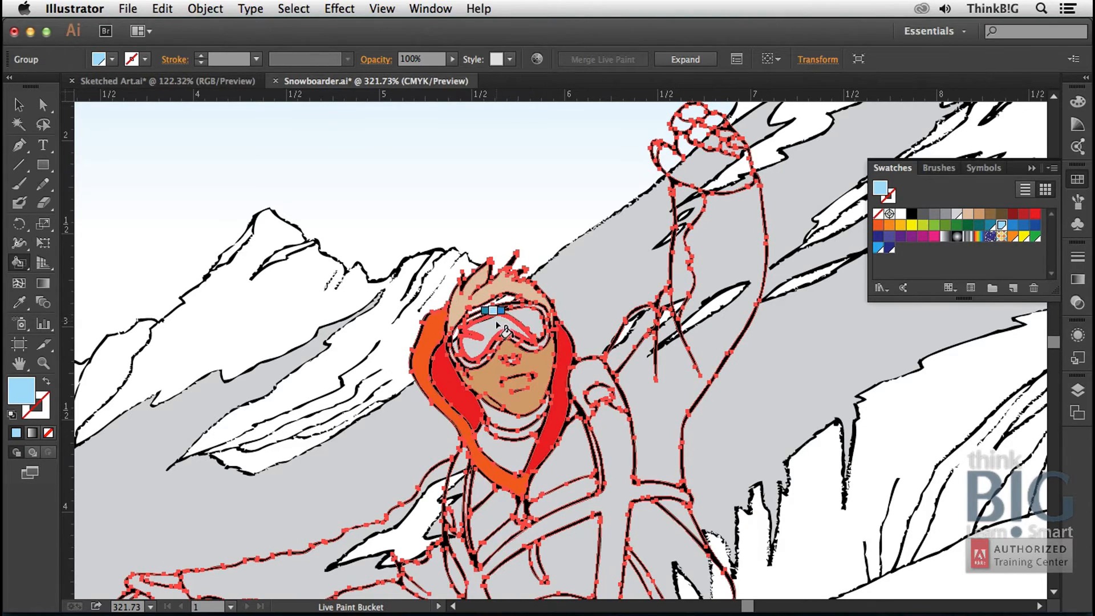
left_click(524, 320)
left_click(523, 318)
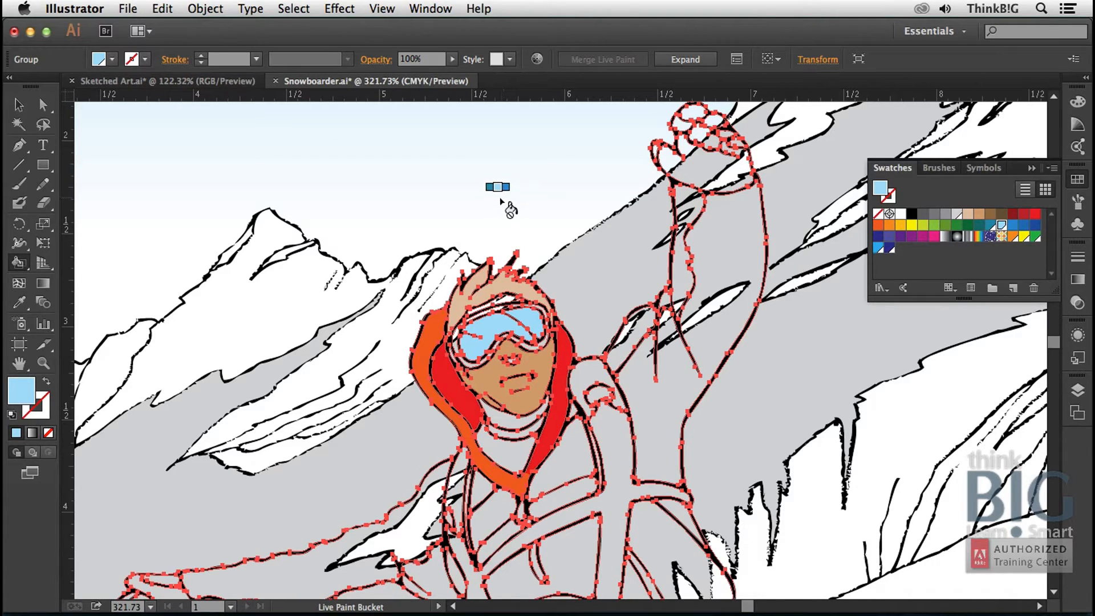
Create a new Letter-size document with the Print profile and one artboard.
key("v")
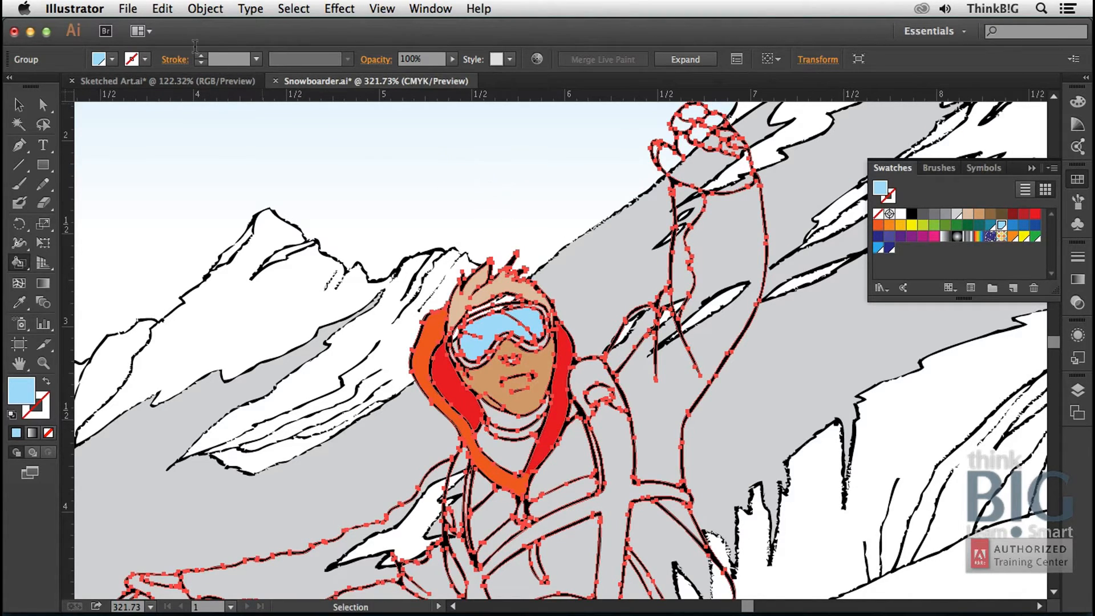
left_click(129, 9)
left_click(130, 31)
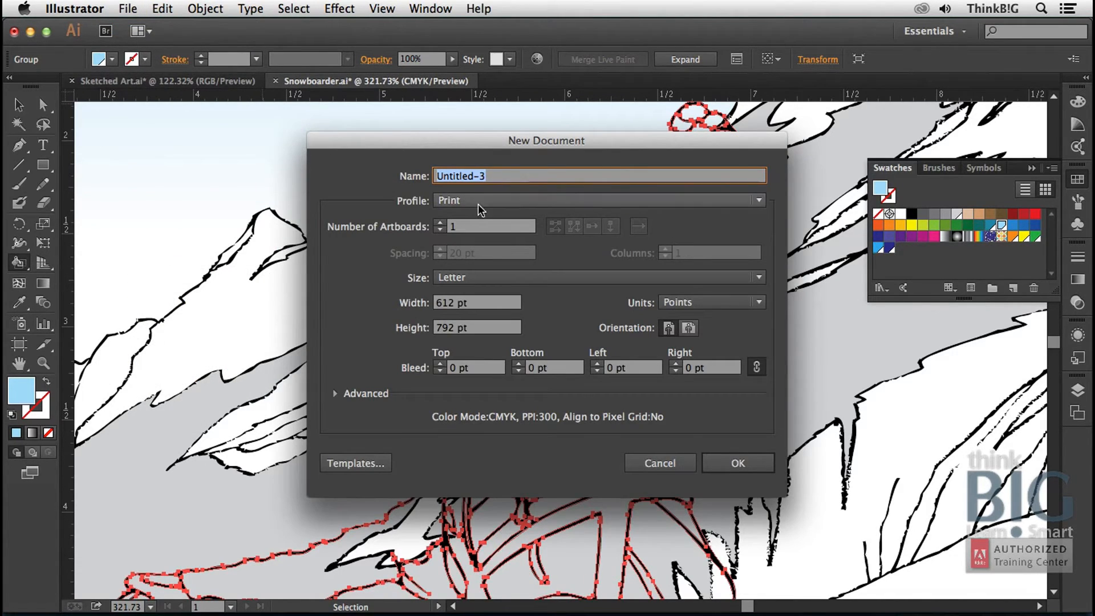
left_click(734, 463)
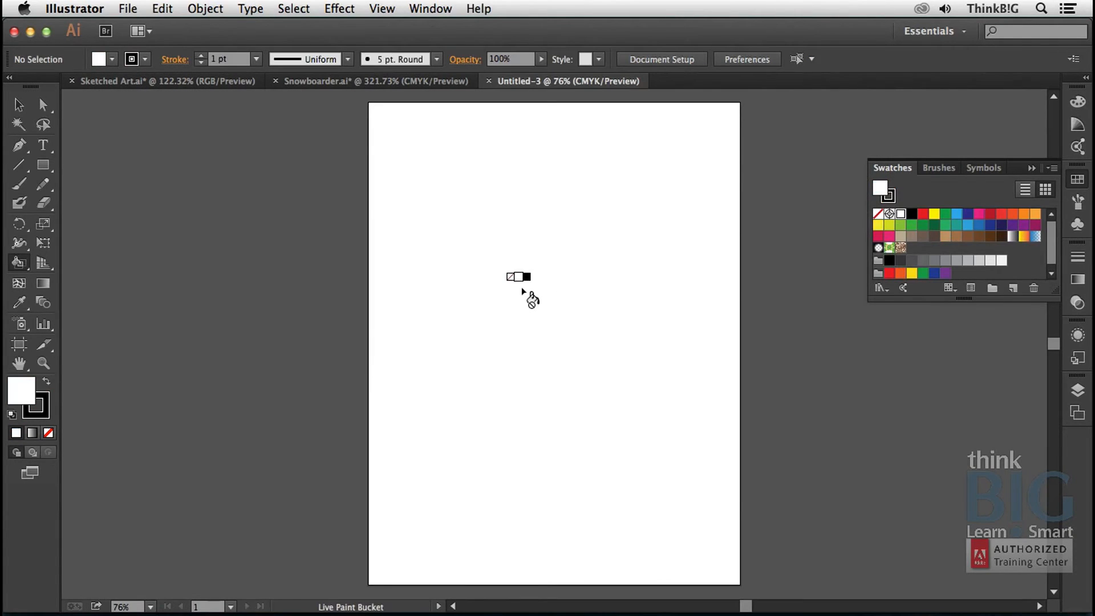
Place Scanned Signature.png as a linked image near the top of the artboard.
left_click(125, 8)
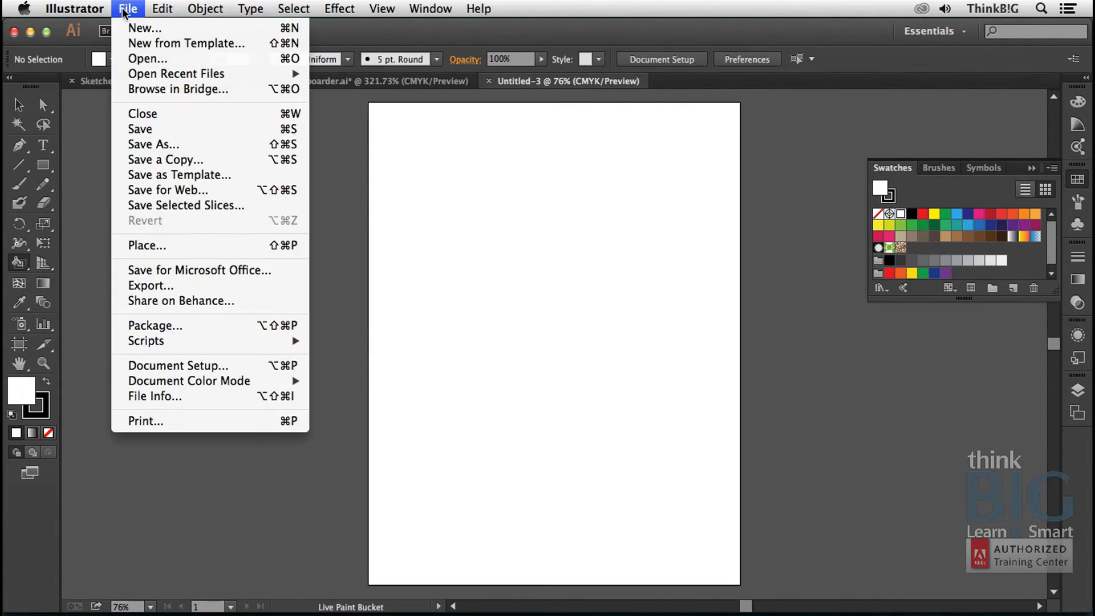
left_click(181, 246)
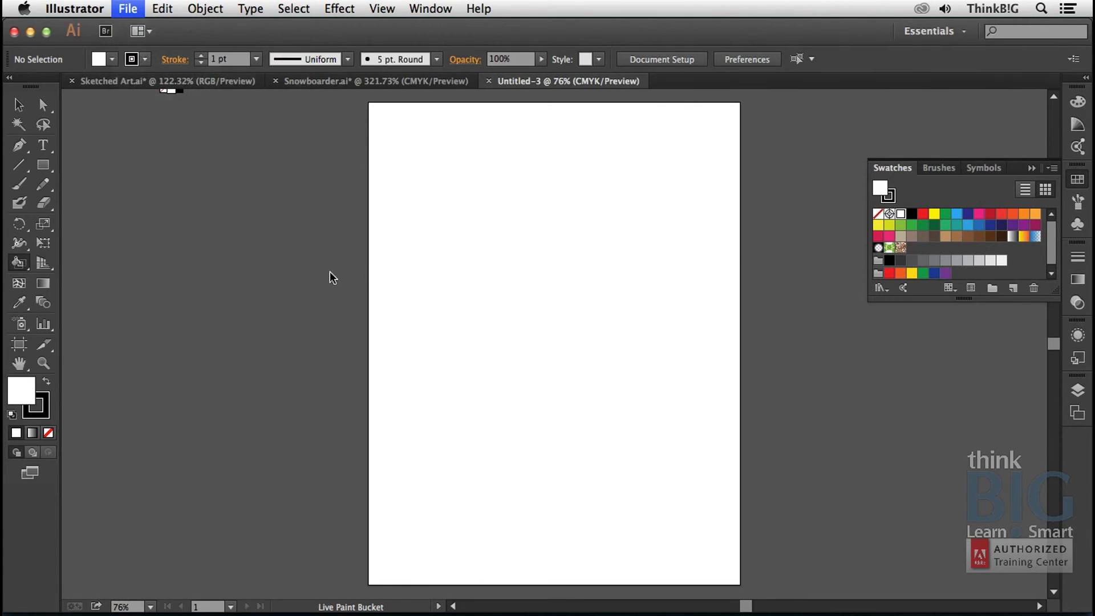
left_click(498, 152)
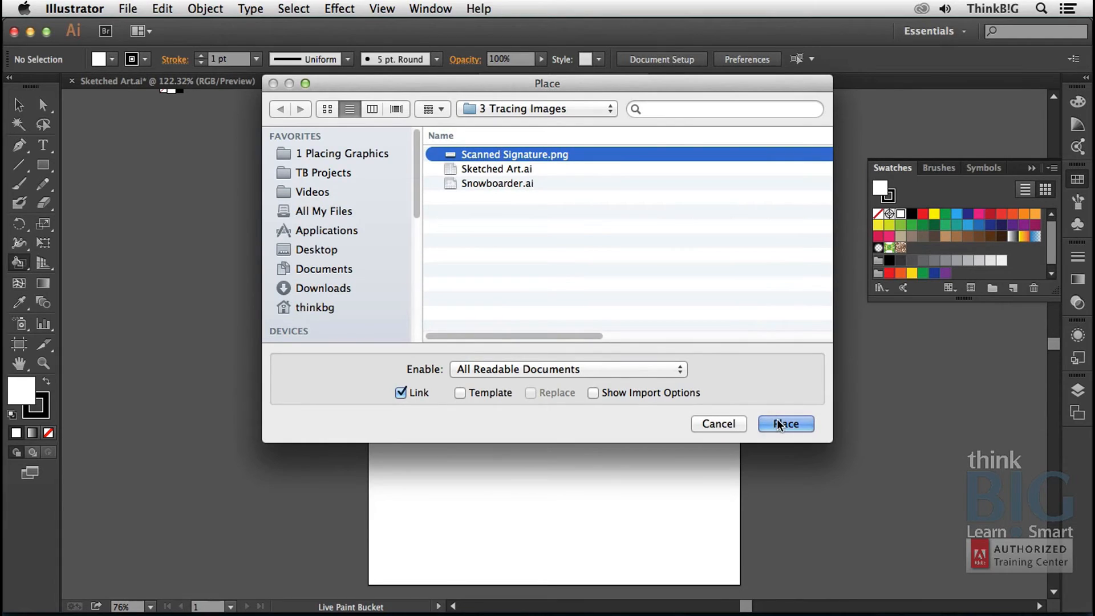
left_click(779, 425)
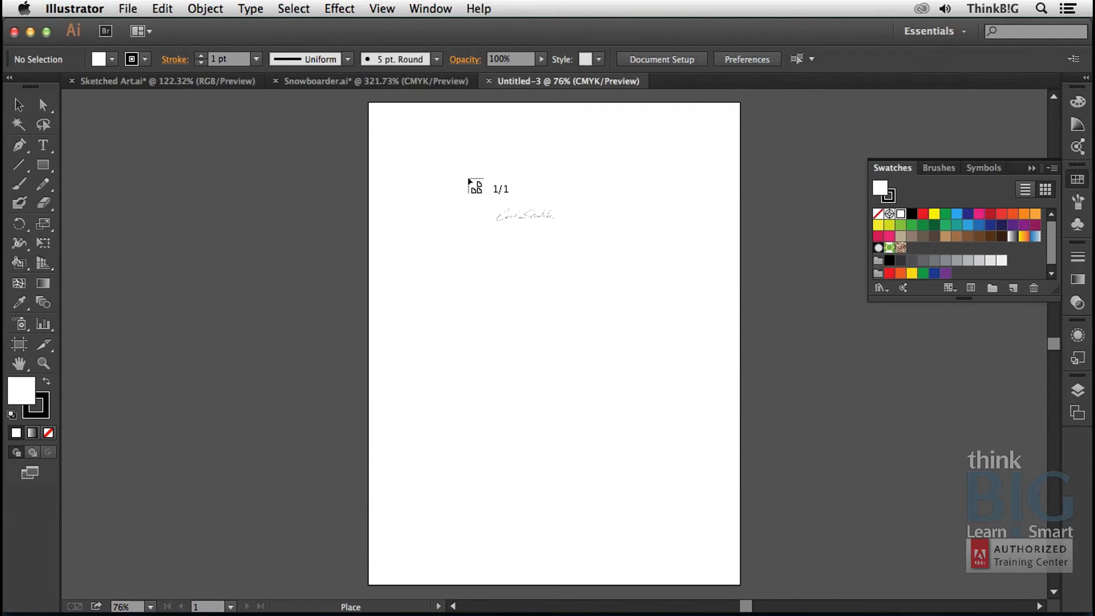
left_click(427, 152)
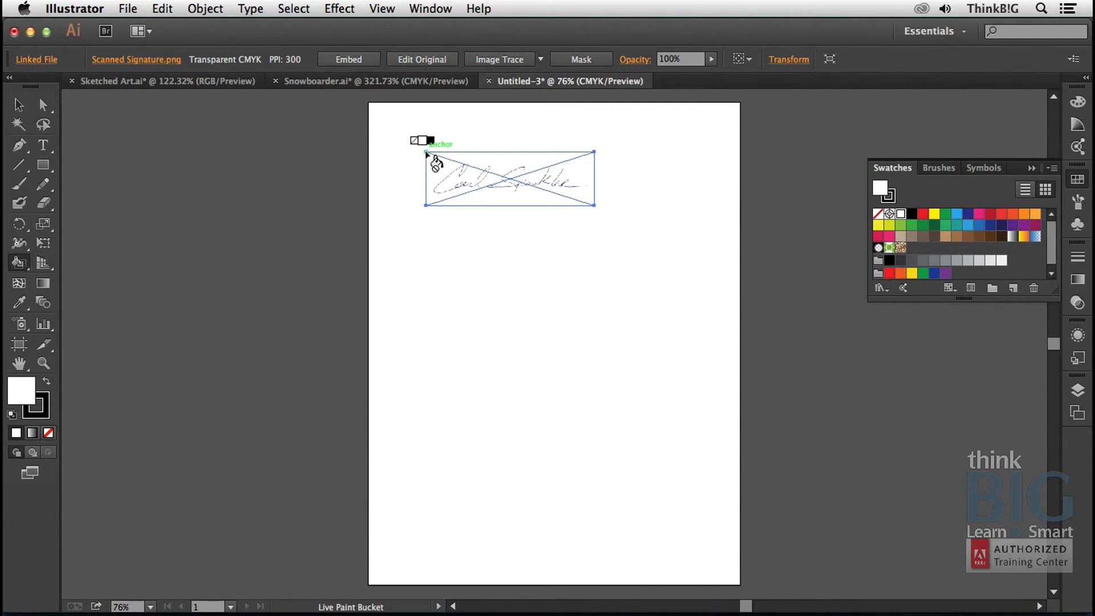
Trace the placed signature with the Black and White Logo preset.
key("z")
left_click_drag(427, 152, 624, 204)
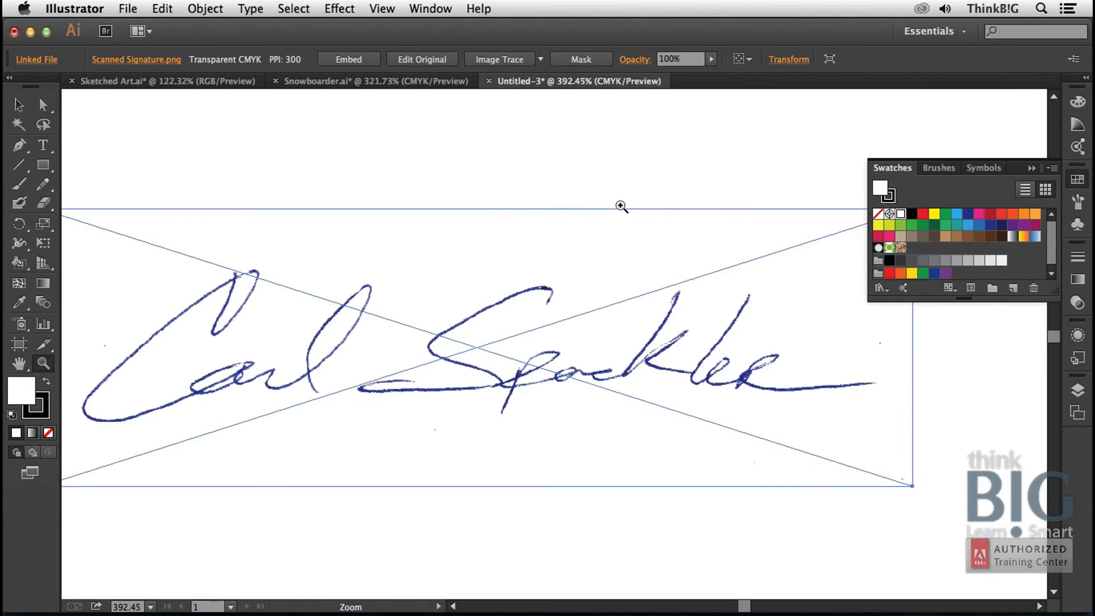
left_click(539, 60)
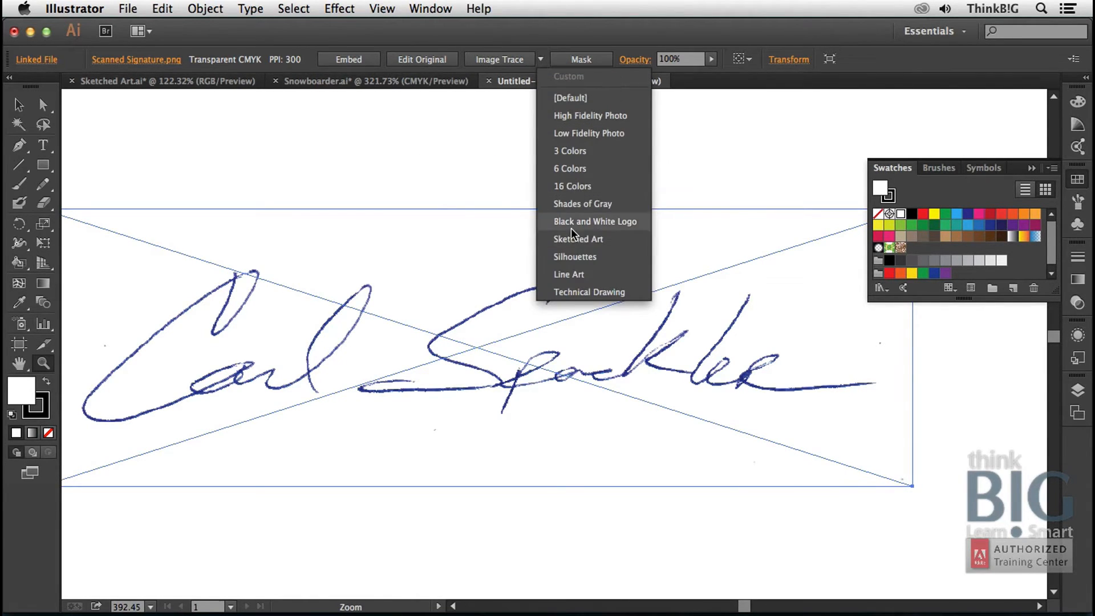
left_click(602, 222)
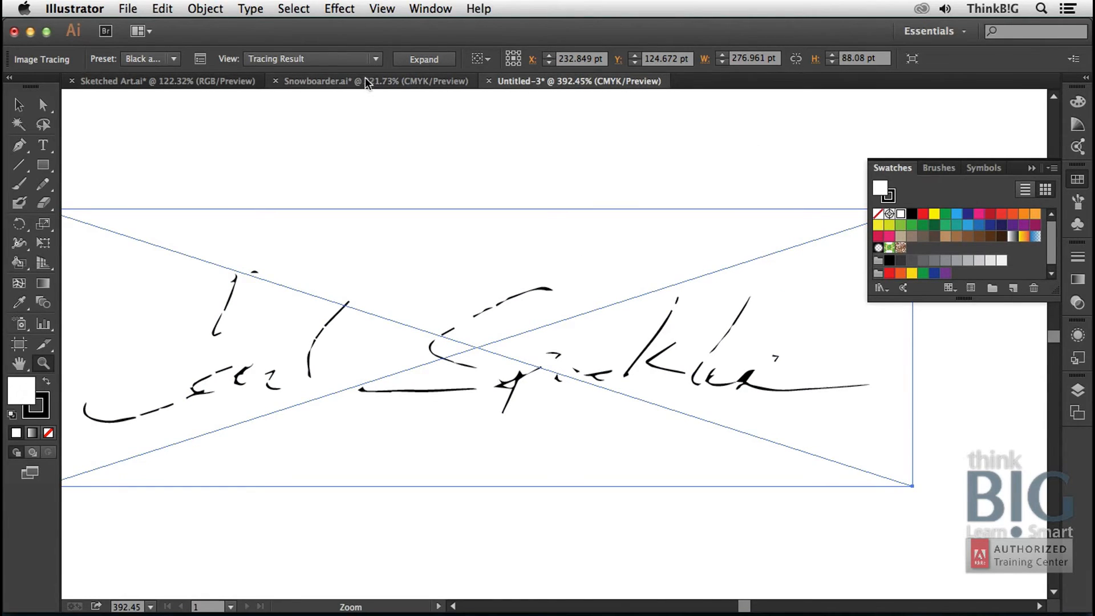
Raise the signature tracing's threshold to 253 and compare the result with the source image.
left_click(200, 60)
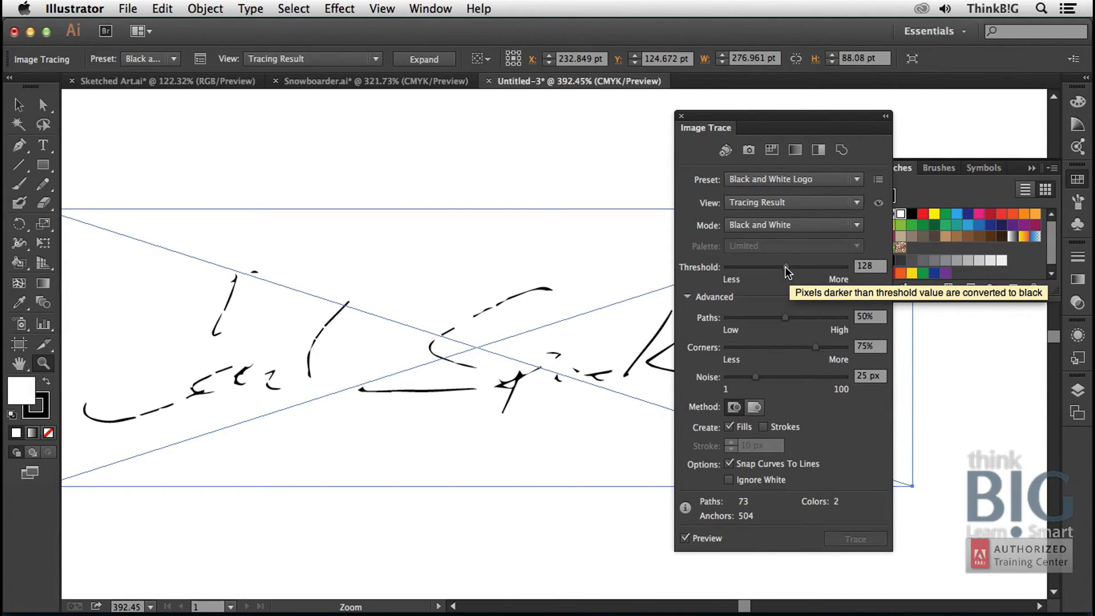
left_click_drag(785, 266, 843, 274)
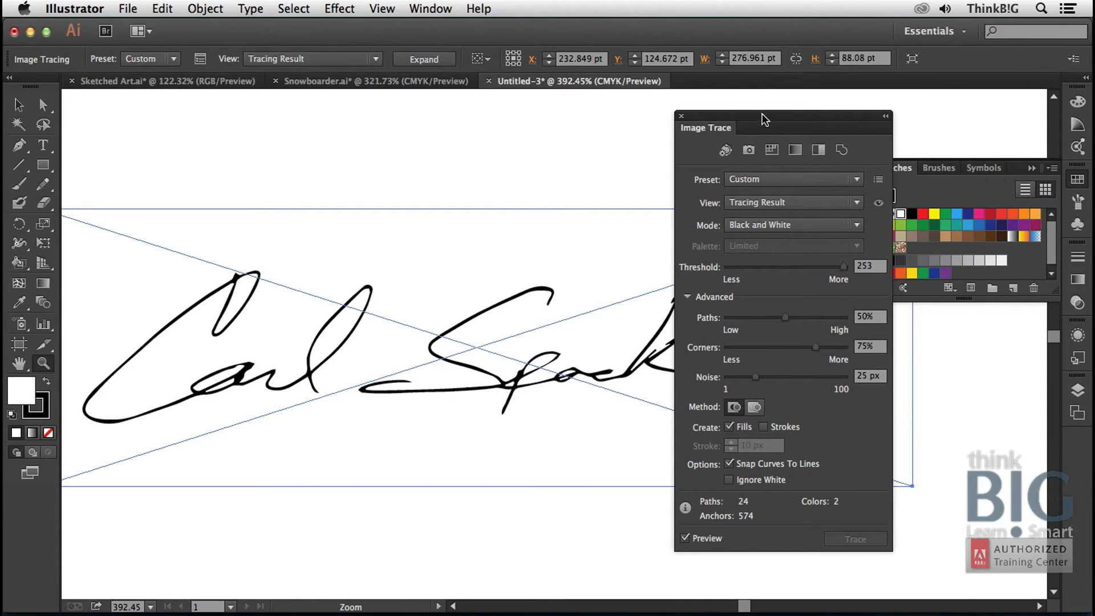
mouse_move(762, 114)
left_mouse_down()
mouse_move(822, 125)
mouse_move(863, 160)
mouse_move(922, 138)
mouse_move(886, 114)
left_mouse_up()
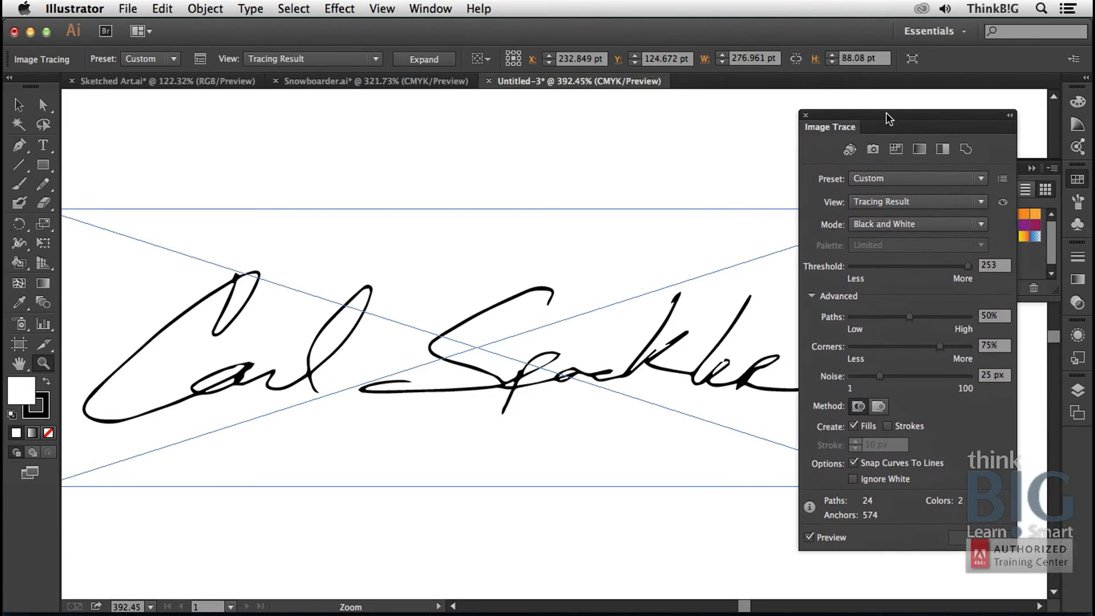
left_click(1002, 201)
left_click(1002, 200)
Show the transparency grid and set the signature tracing to ignore white.
left_click(379, 9)
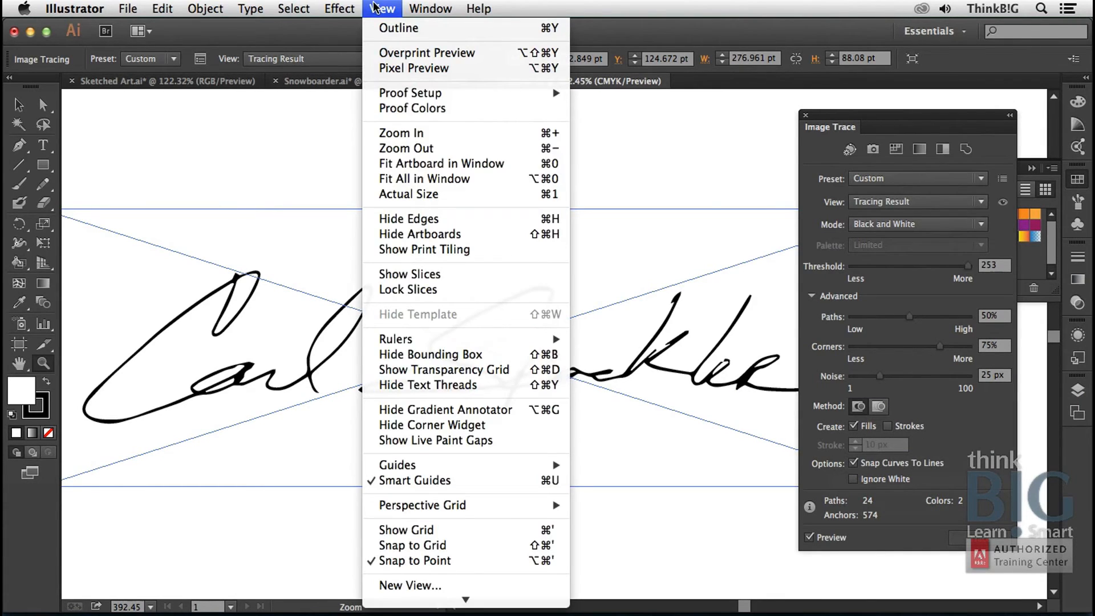
left_click(507, 370)
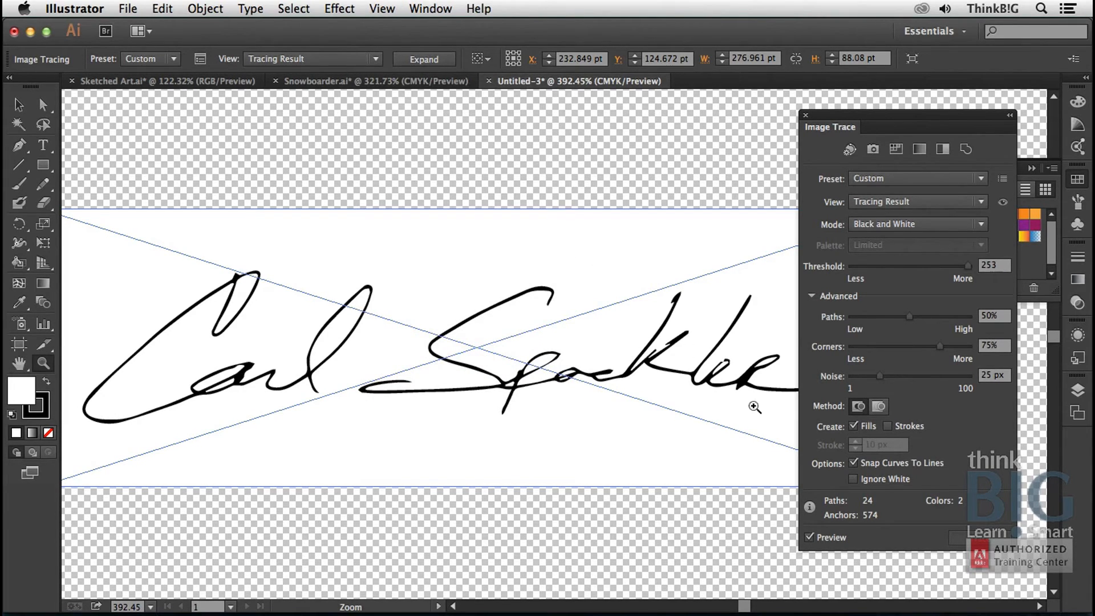
left_click(869, 482)
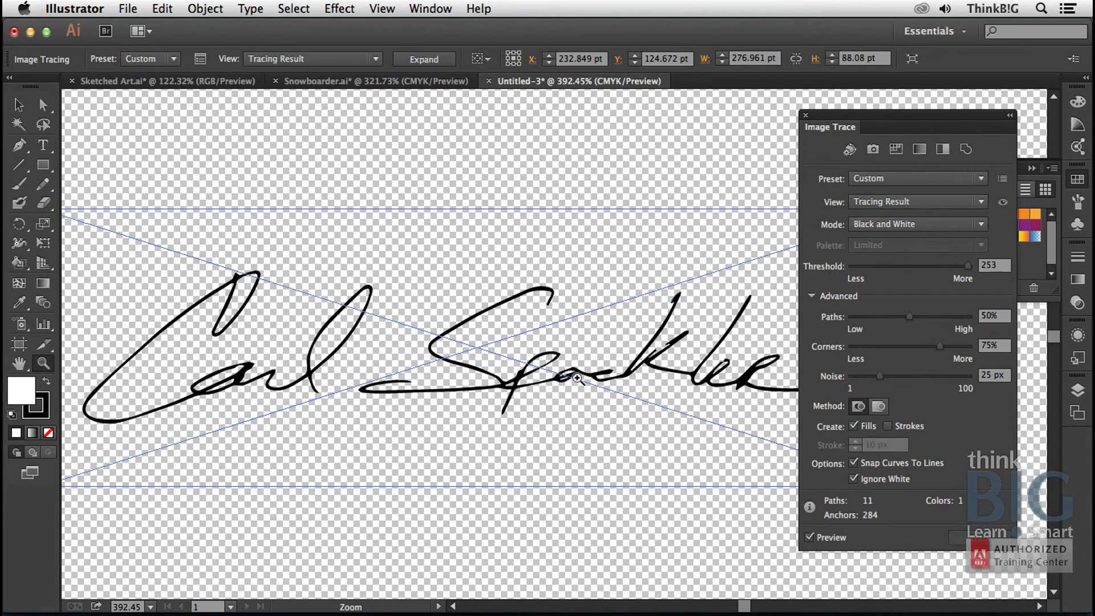
Save the traced signature for Microsoft Office as signature.png in the Documents folder.
left_click(128, 10)
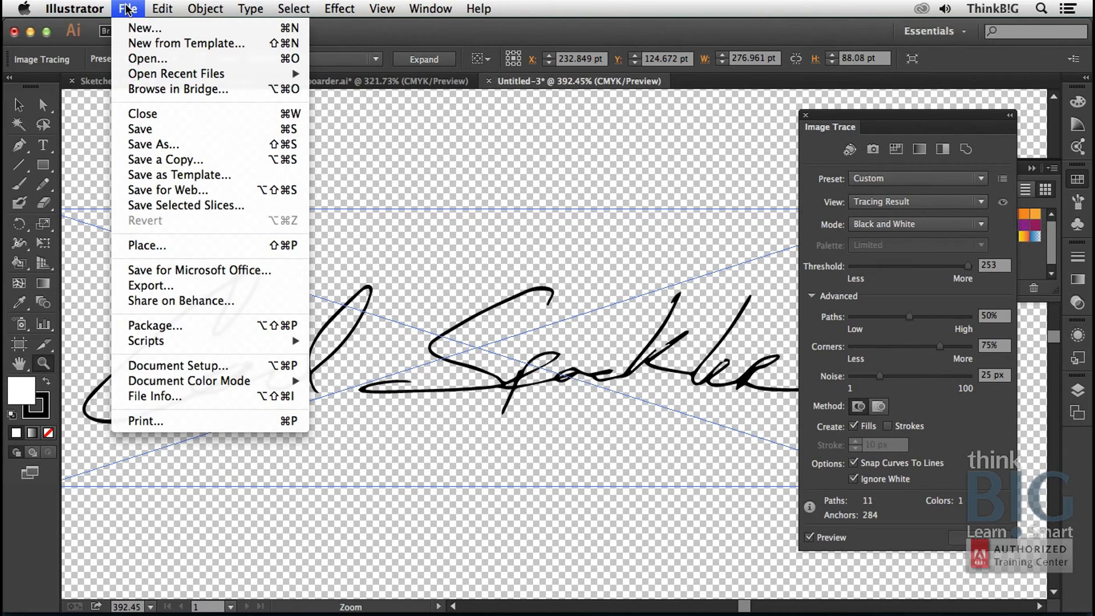
left_click(280, 272)
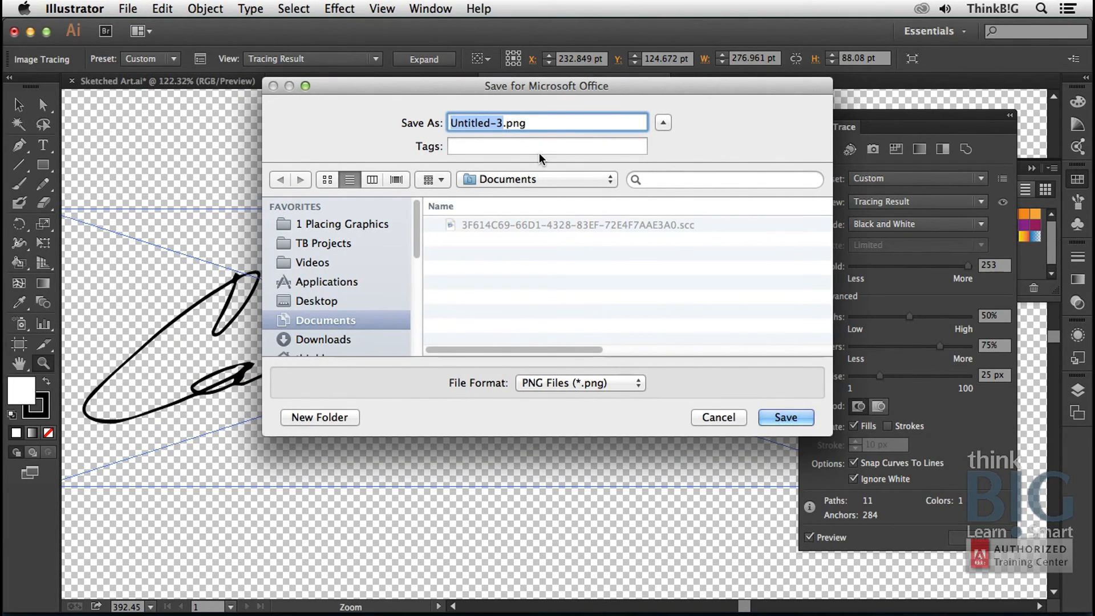
type("sig")
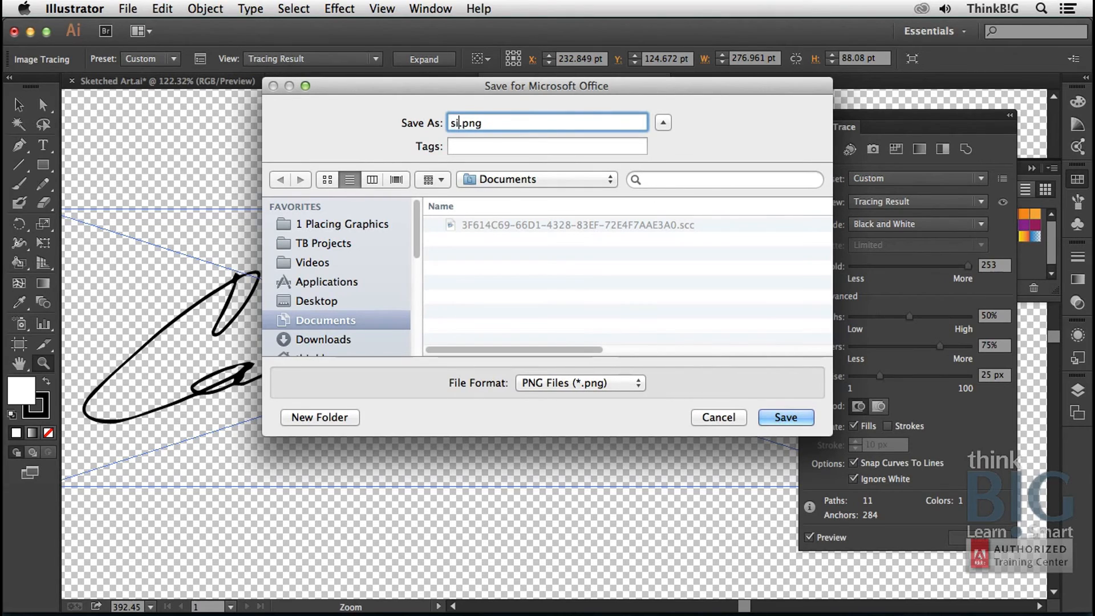
type("nature")
left_click(777, 416)
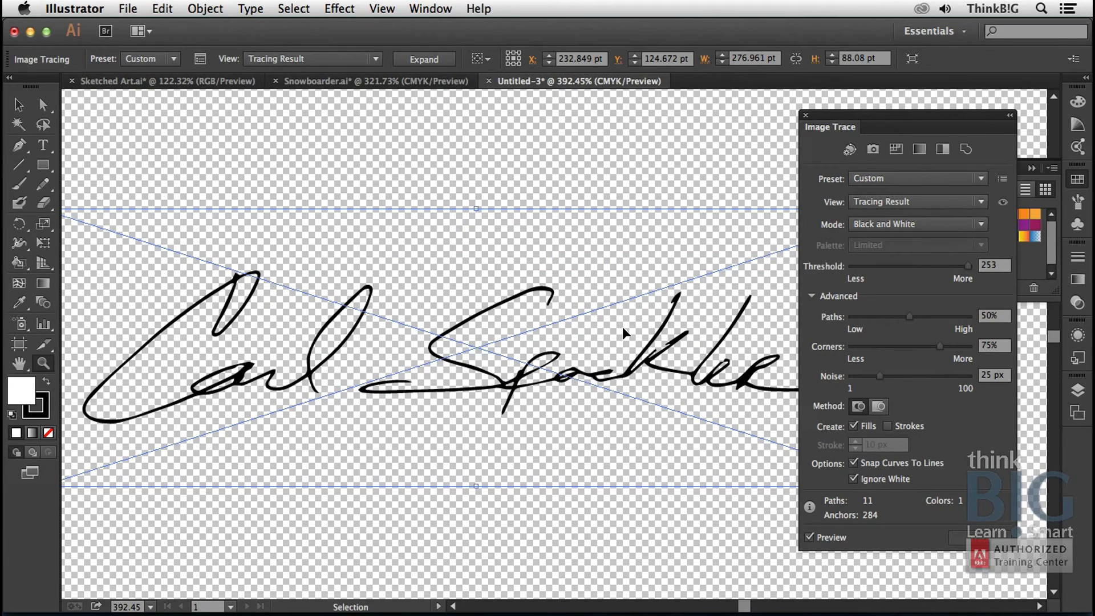
Switch to Safari to look over the Adobe Ideas App Store page down to its screenshots, and view the thinkbiglearnsmart.com home page.
key("super+Tab")
key("super+Tab")
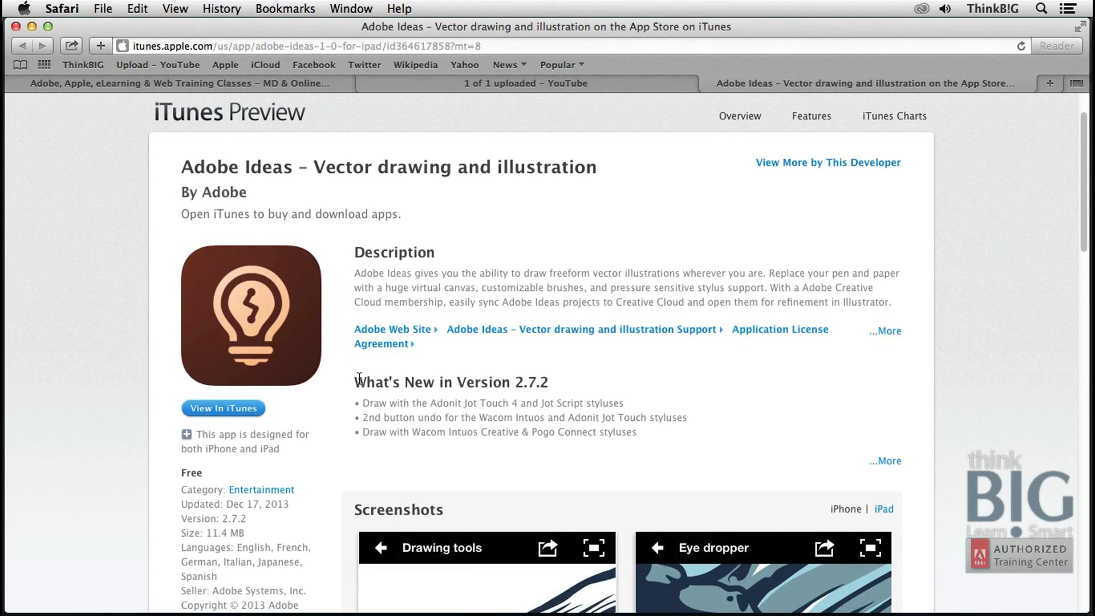
scroll(359, 378, "down", 2)
scroll(359, 378, "down", 6)
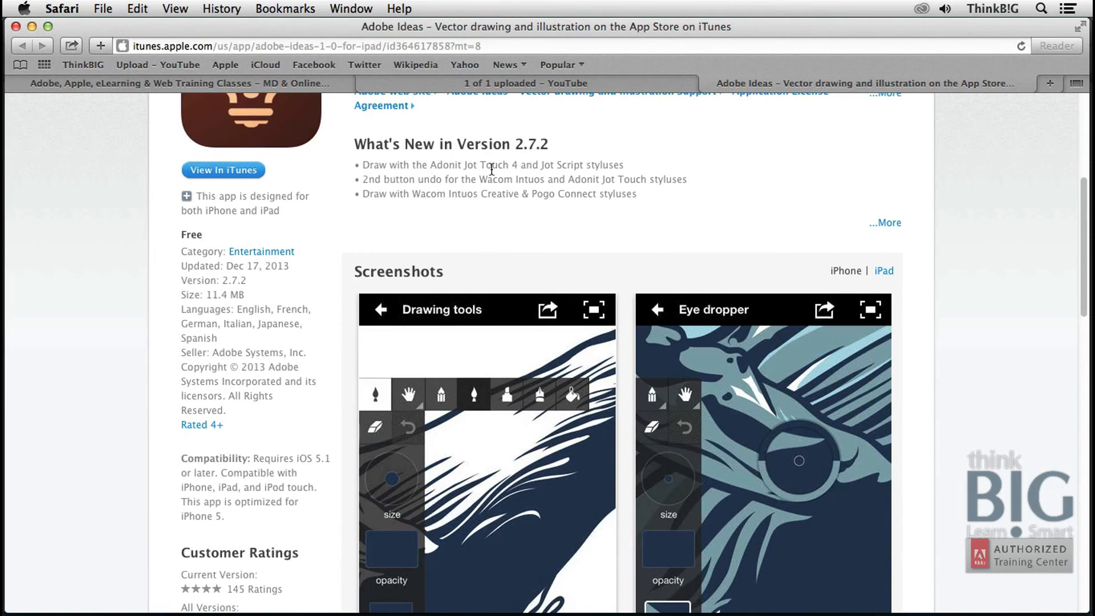
scroll(643, 262, "down", 4)
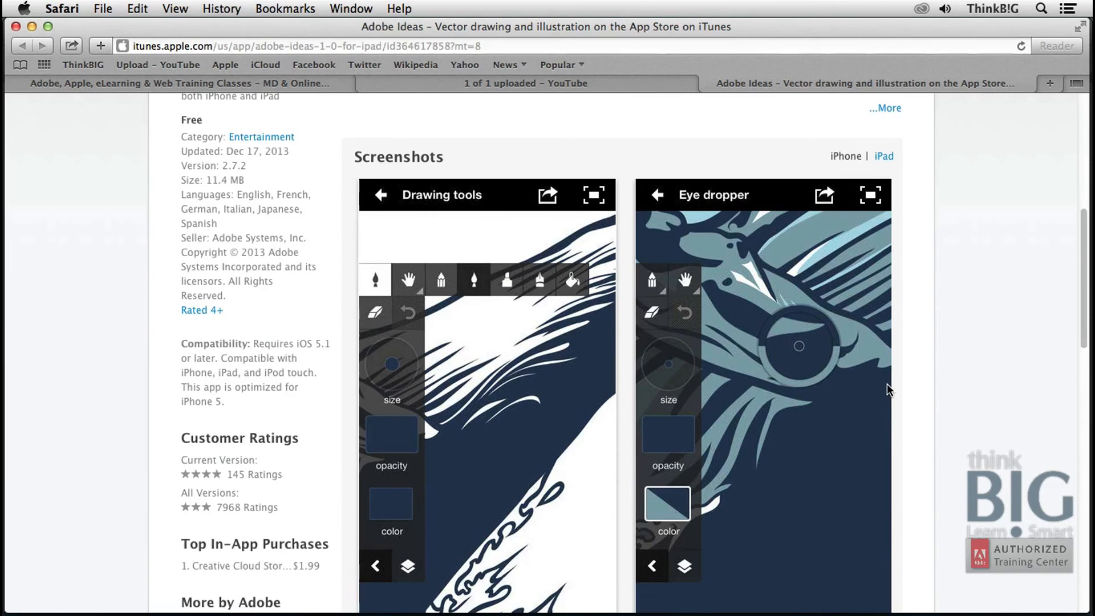
scroll(887, 383, "down", 2)
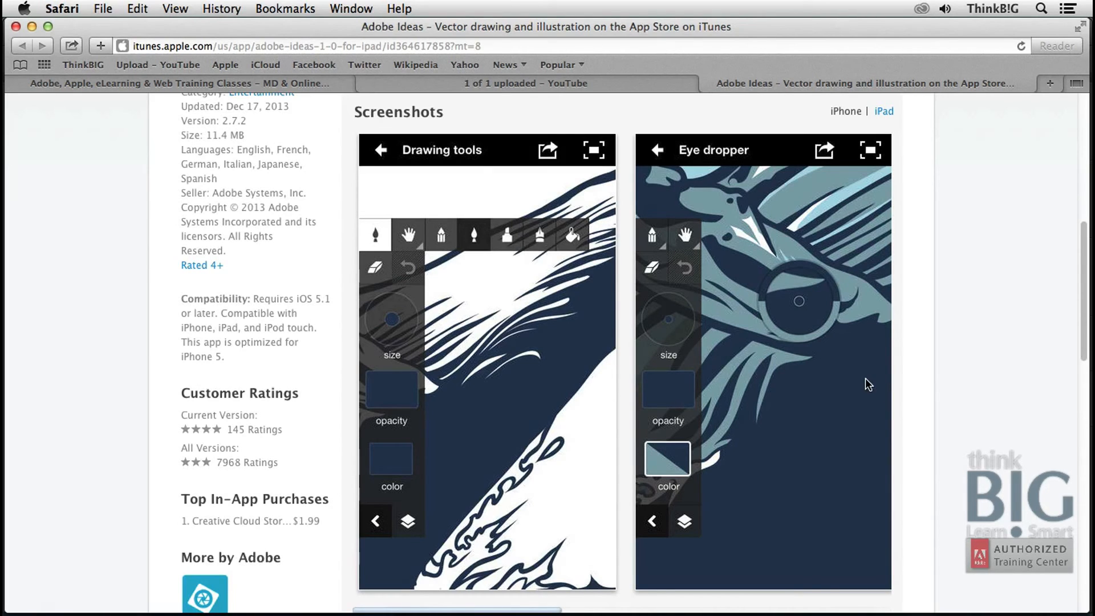
left_click(232, 82)
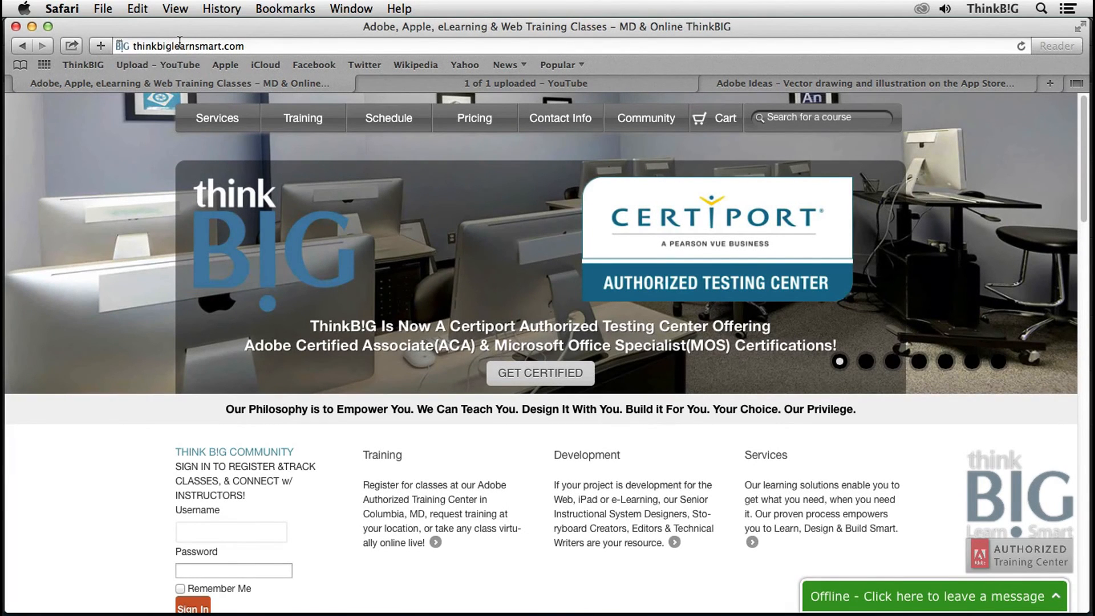